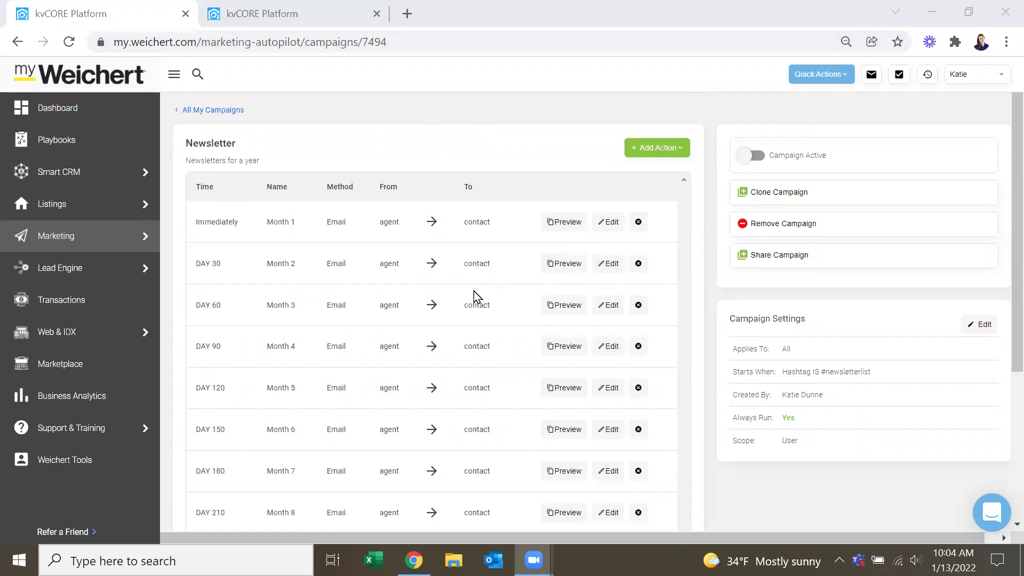
Scroll through the Newsletter campaign's twelve monthly email actions to review them.
scroll(476, 296, "down", 4)
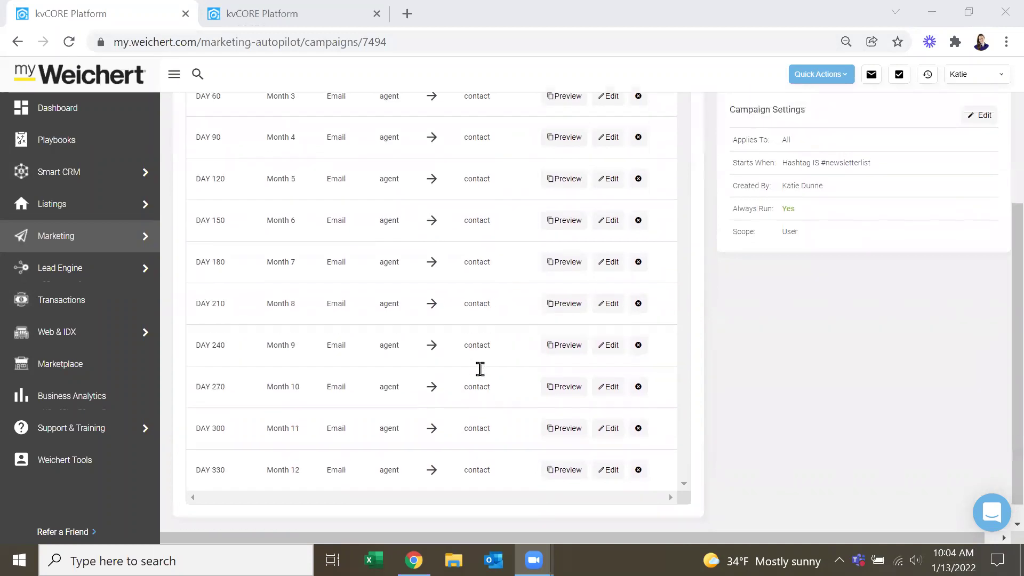
scroll(480, 369, "up", 4)
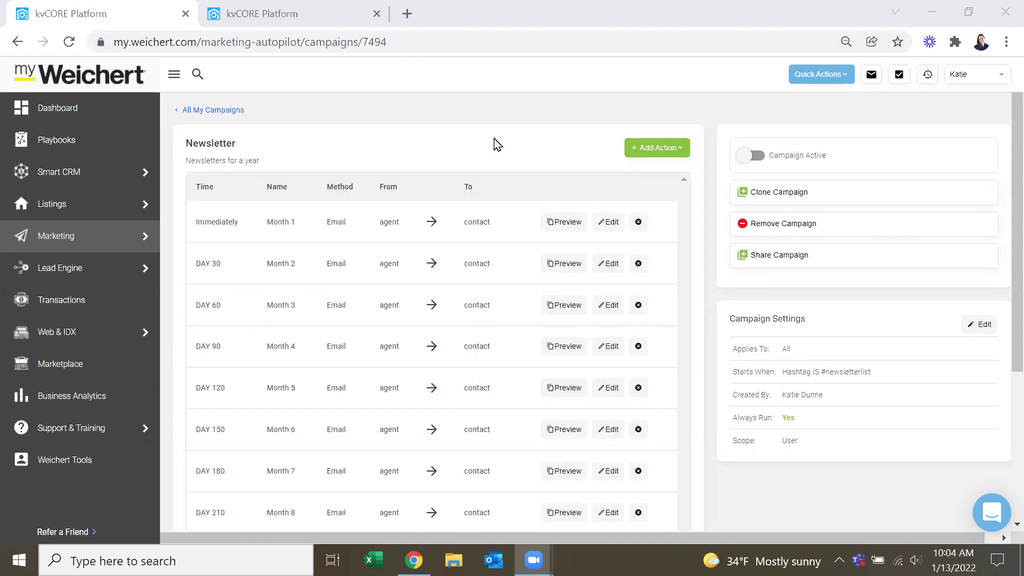
scroll(366, 203, "down", 2)
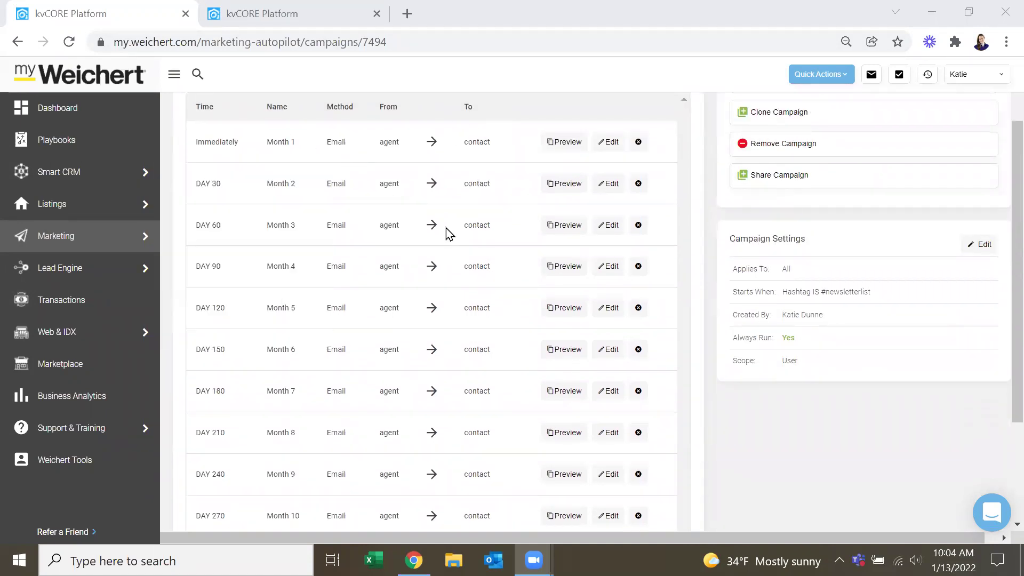
scroll(446, 230, "down", 4)
scroll(441, 366, "up", 2)
scroll(441, 366, "up", 3)
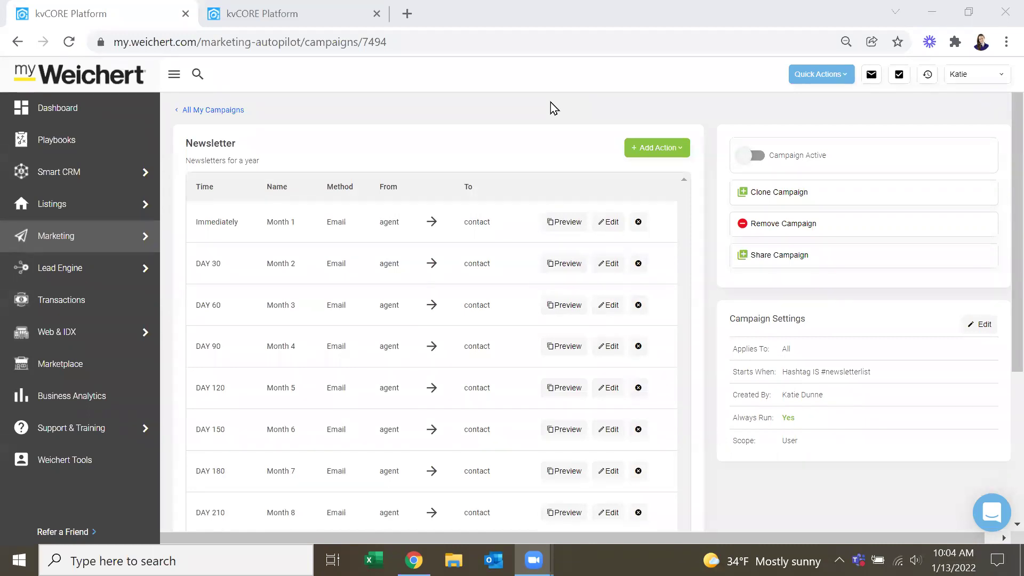
From the Marketing page, open Manage Campaigns and search for 'newsletter'.
left_click(272, 14)
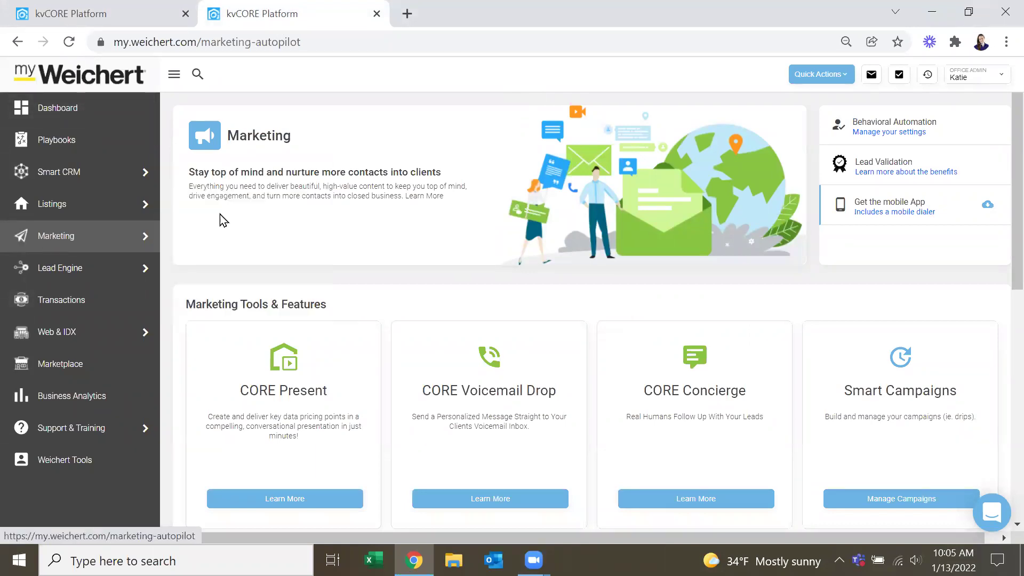
scroll(914, 379, "down", 2)
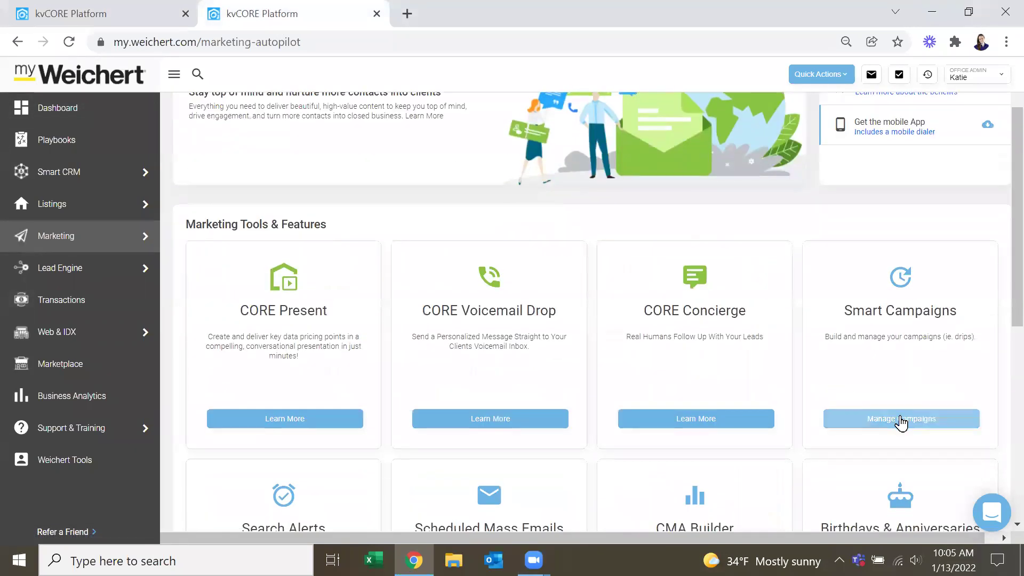
left_click(901, 420)
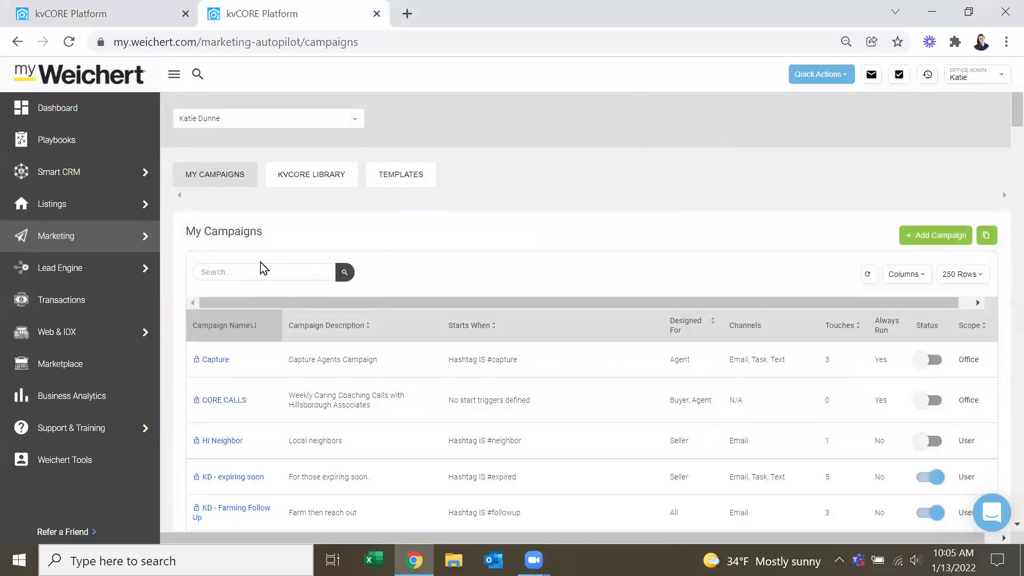
left_click(261, 268)
type("newsletter")
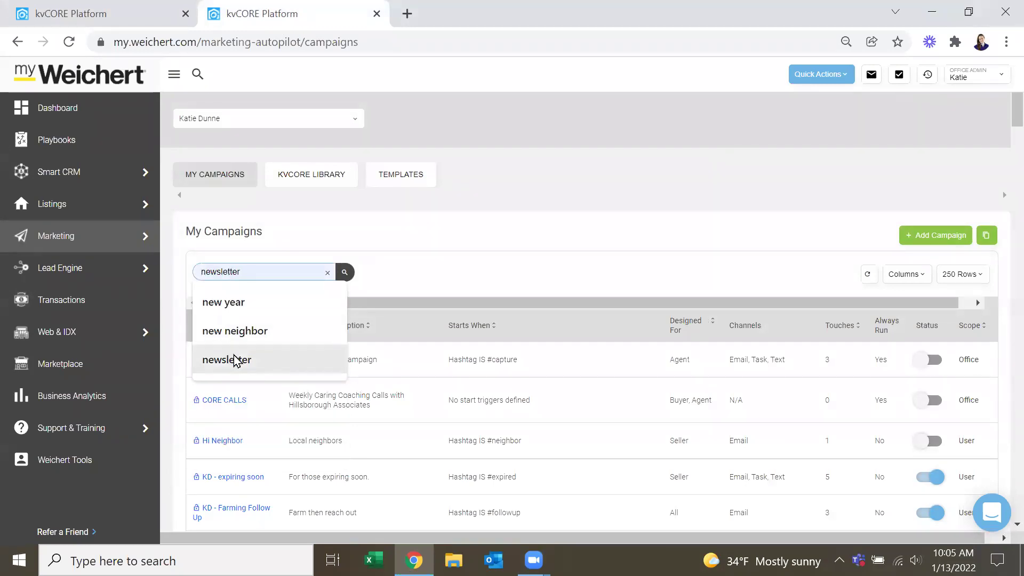
left_click(235, 360)
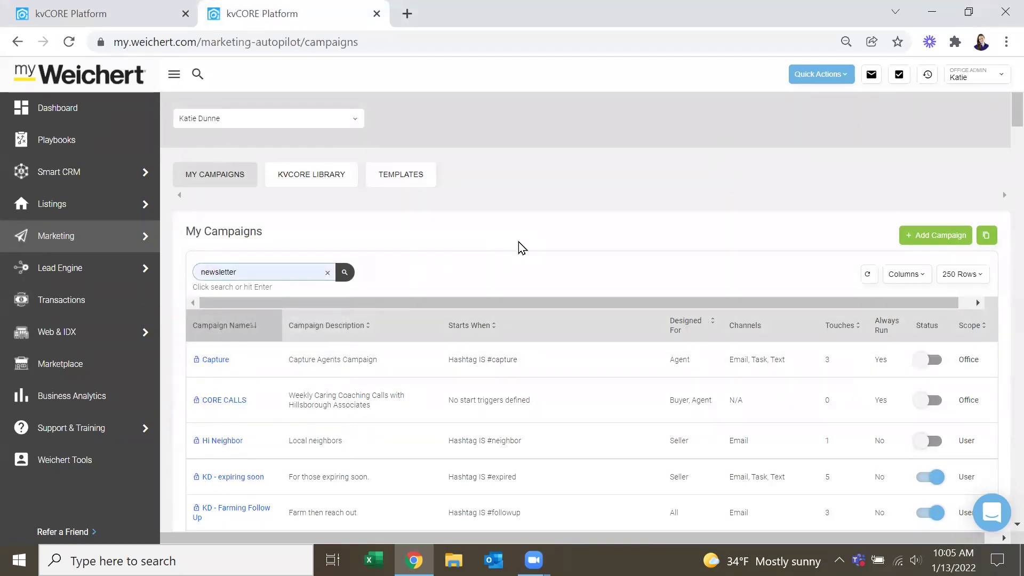
left_click(341, 273)
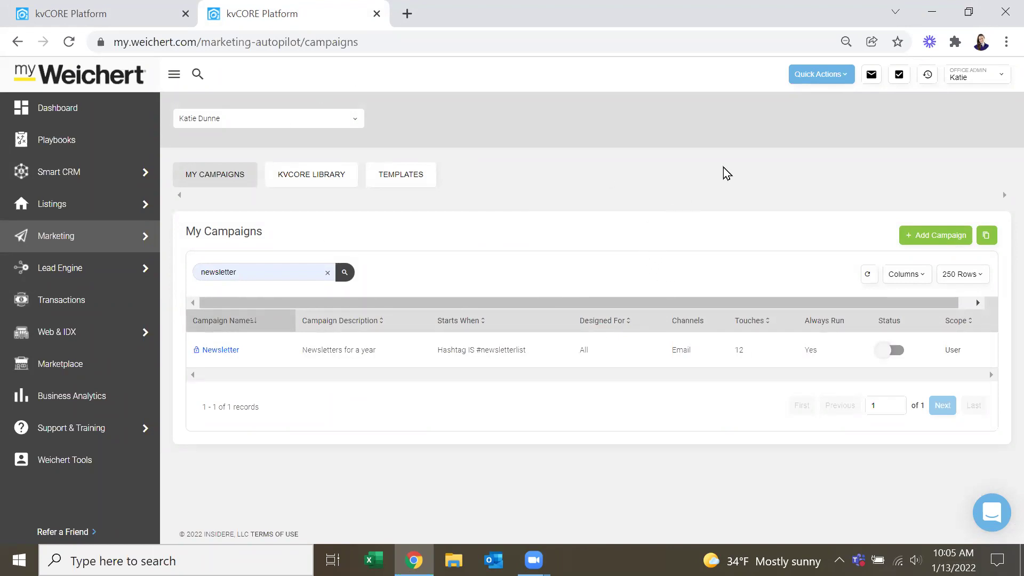
Start a new campaign triggered when the hashtag #NewsLetter is applied.
left_click(912, 238)
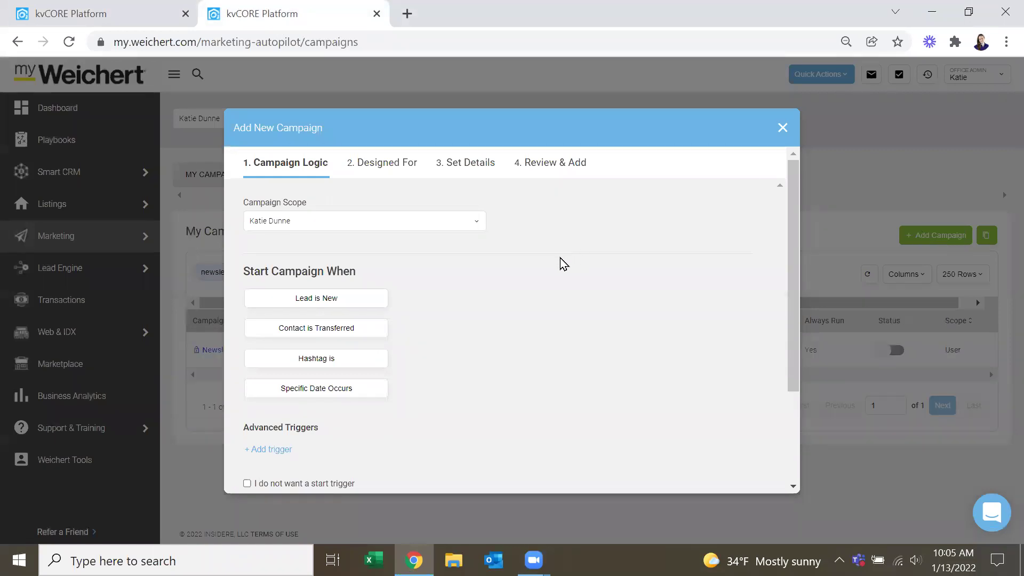
scroll(546, 264, "down", 3)
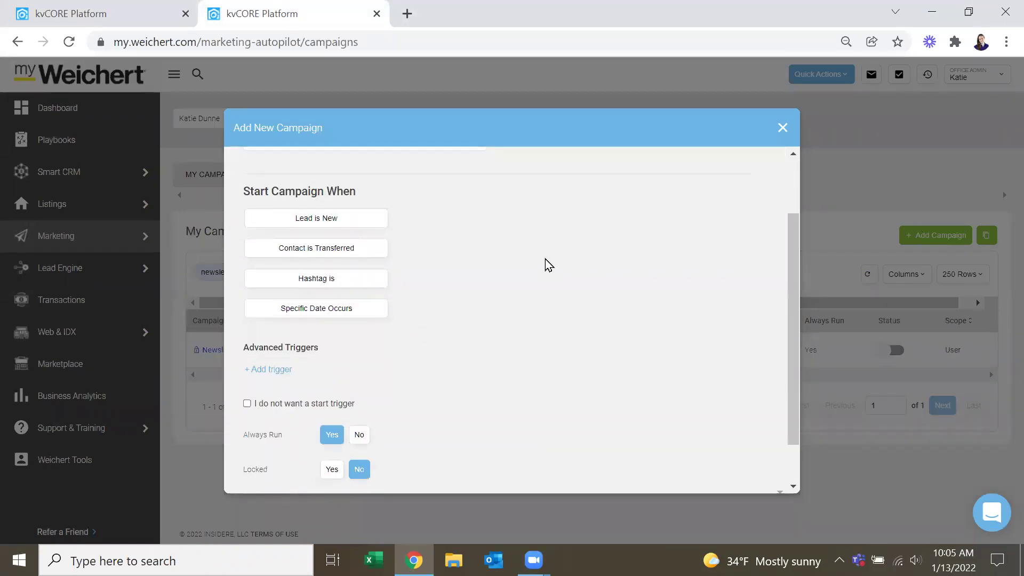
scroll(546, 261, "up", 3)
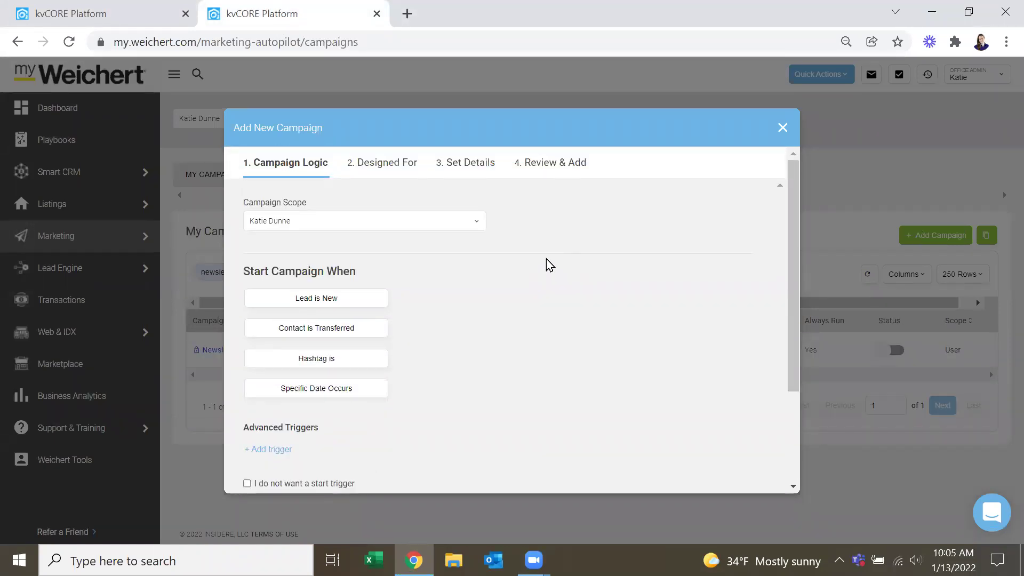
left_click(334, 362)
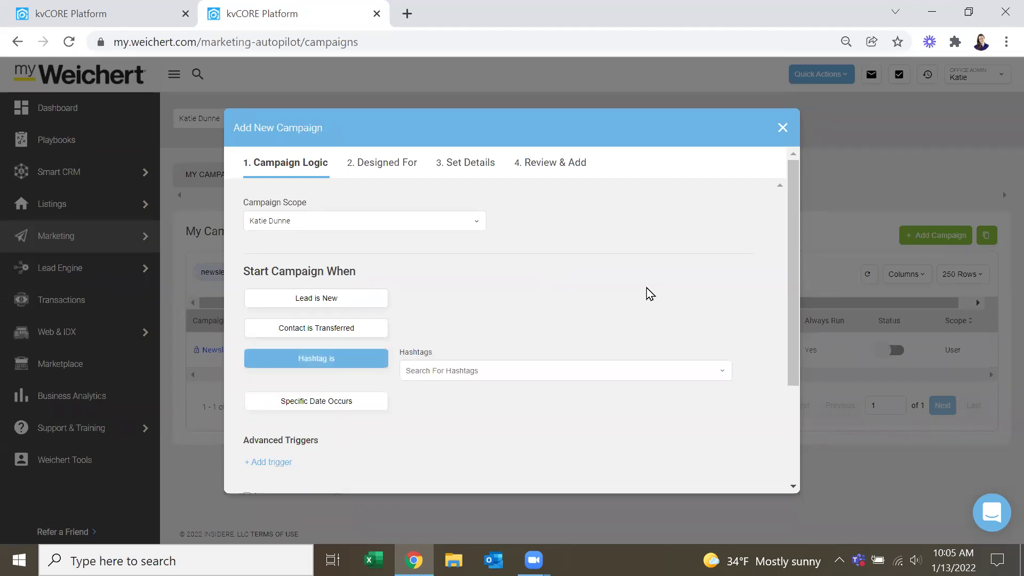
left_click(480, 370)
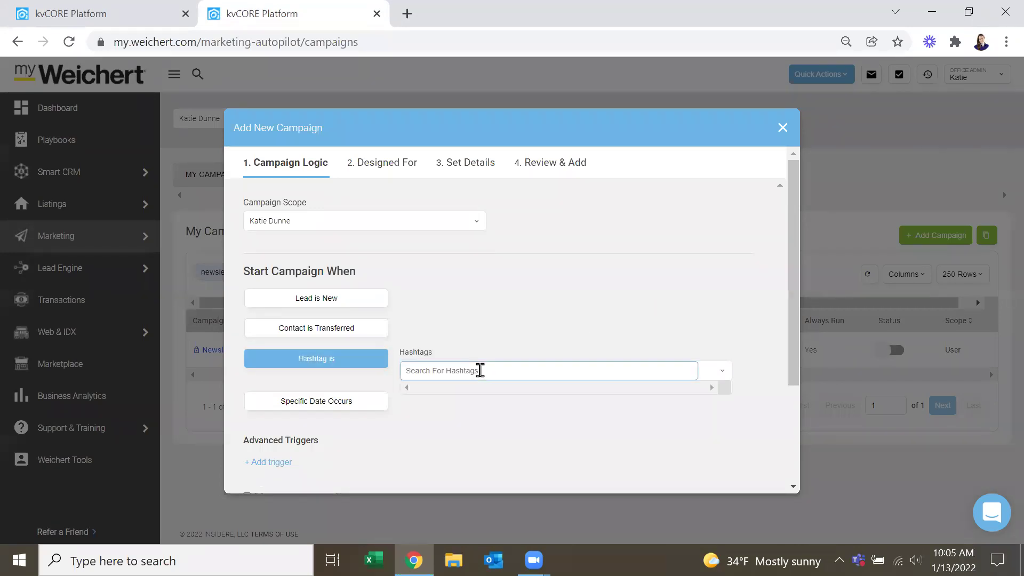
type("#newsletter")
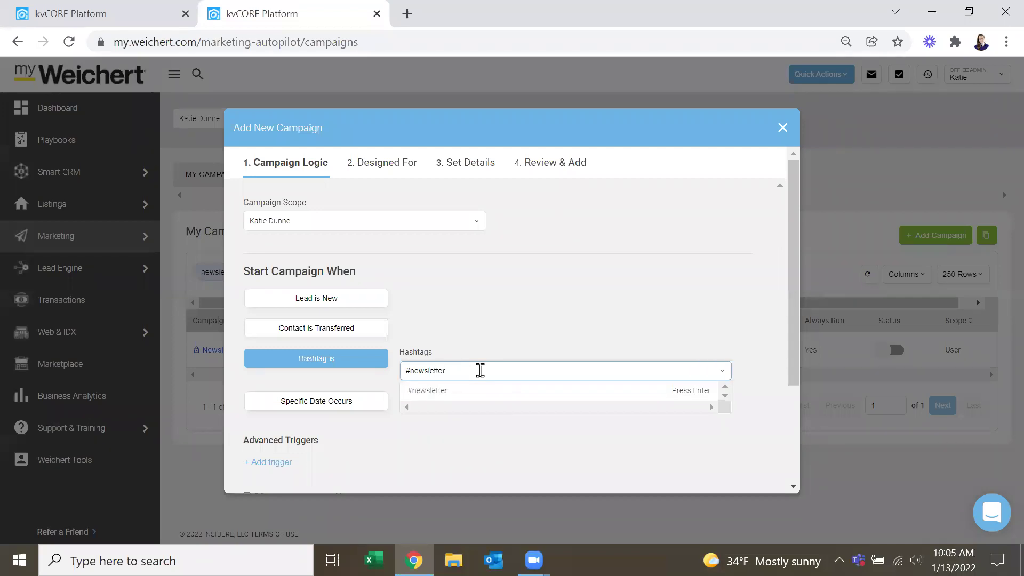
left_click(458, 395)
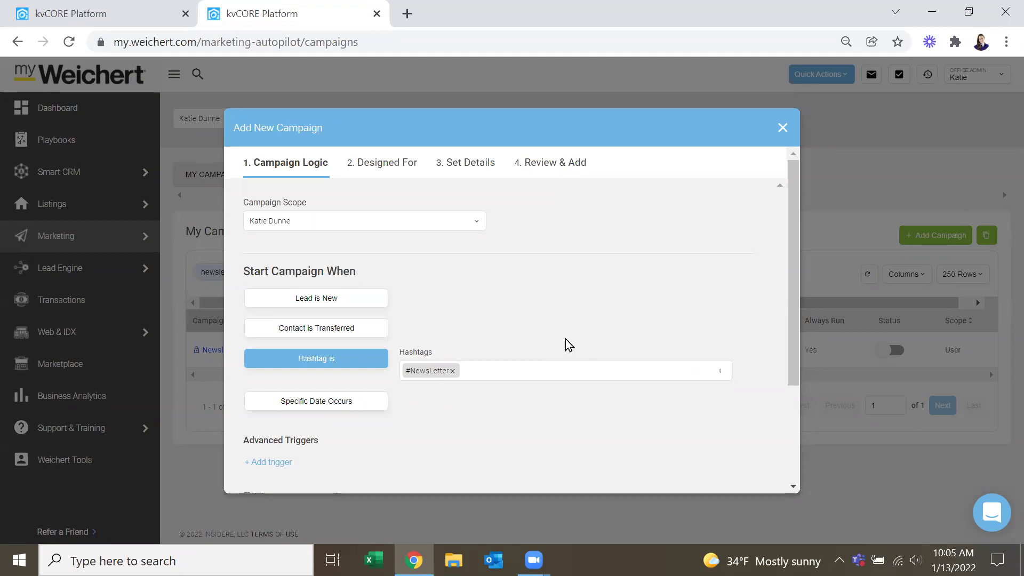
scroll(568, 331, "down", 2)
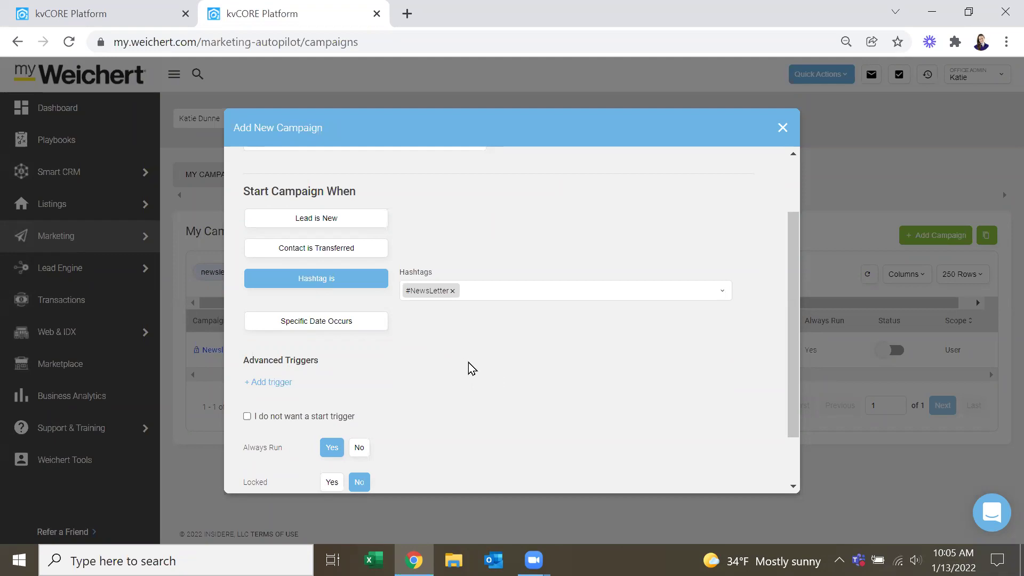
scroll(461, 350, "down", 2)
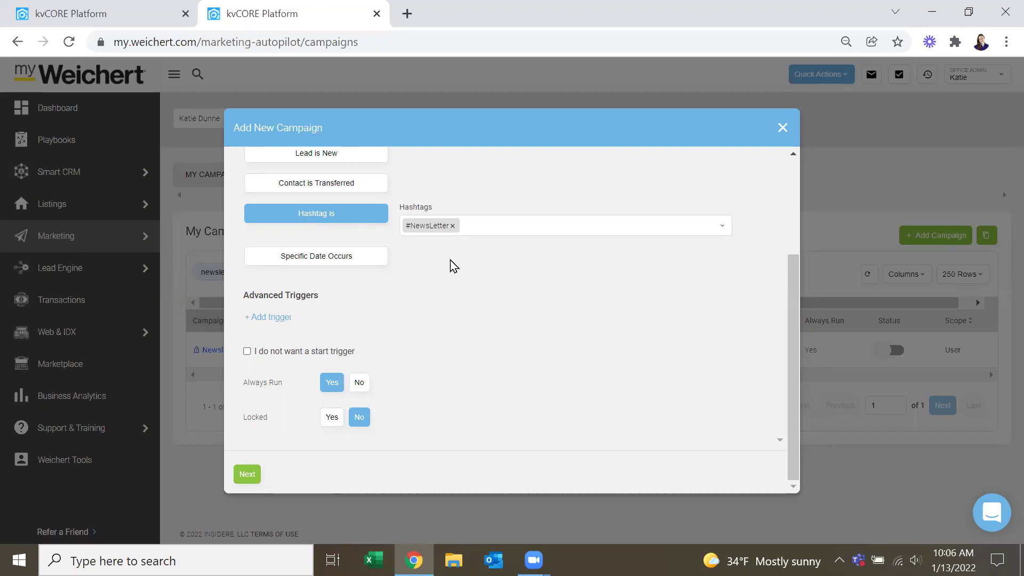
Target the new campaign at both buyers and sellers.
left_click(247, 475)
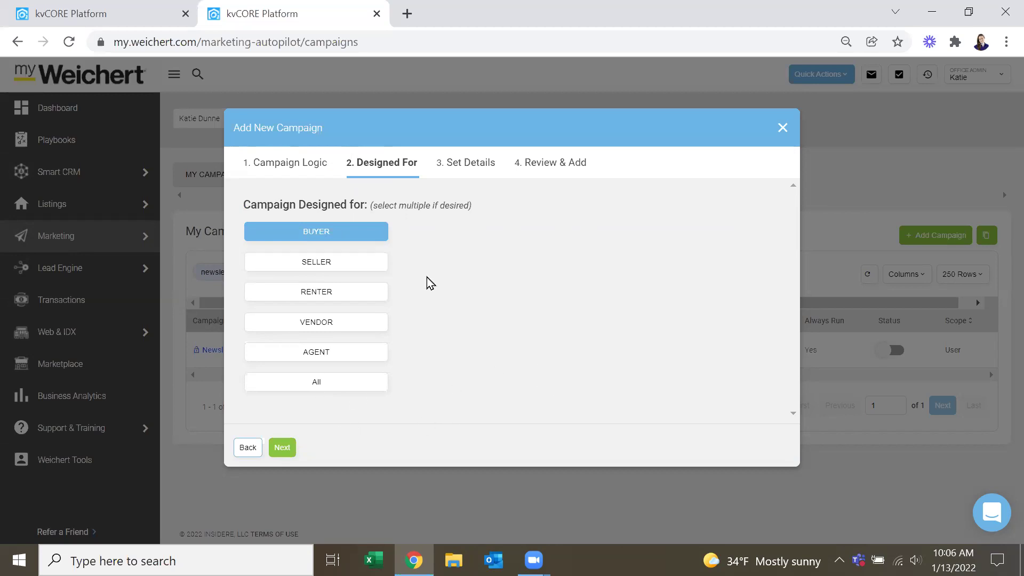
left_click(358, 266)
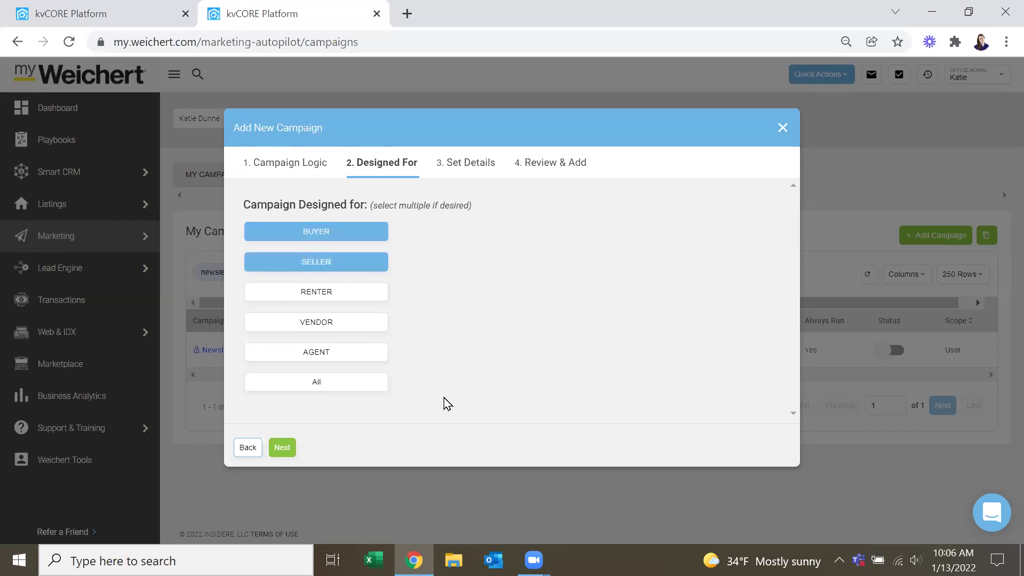
left_click(283, 449)
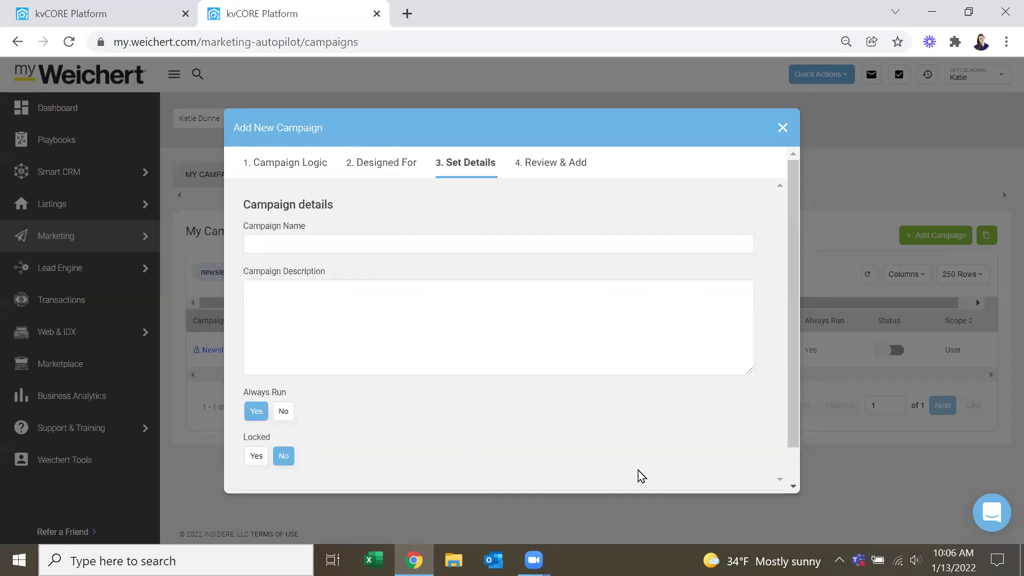
Name the campaign 'Newsletter - Jan start', finish creating it, and open its page.
left_click(427, 244)
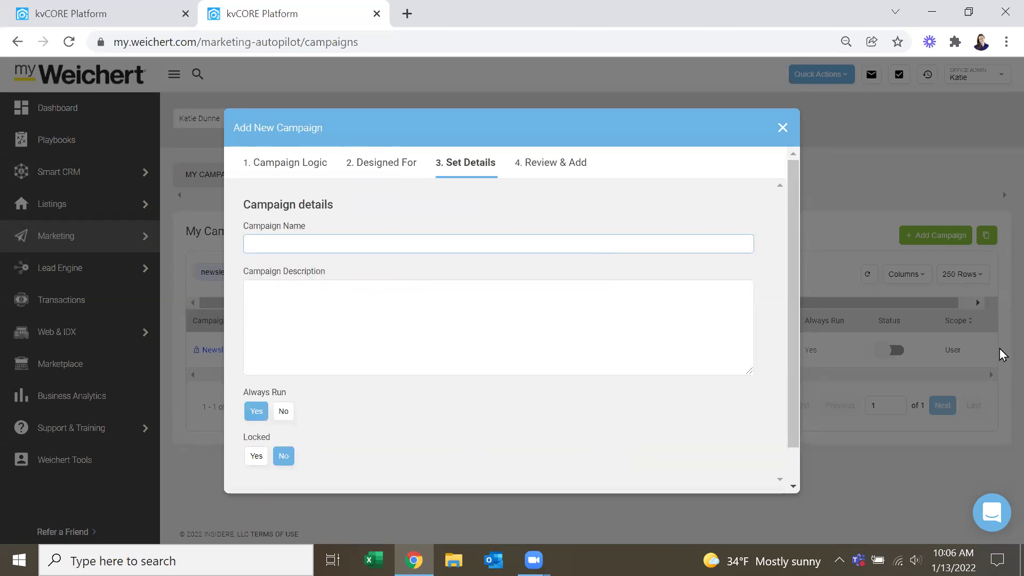
type("Newsletter - Jan star")
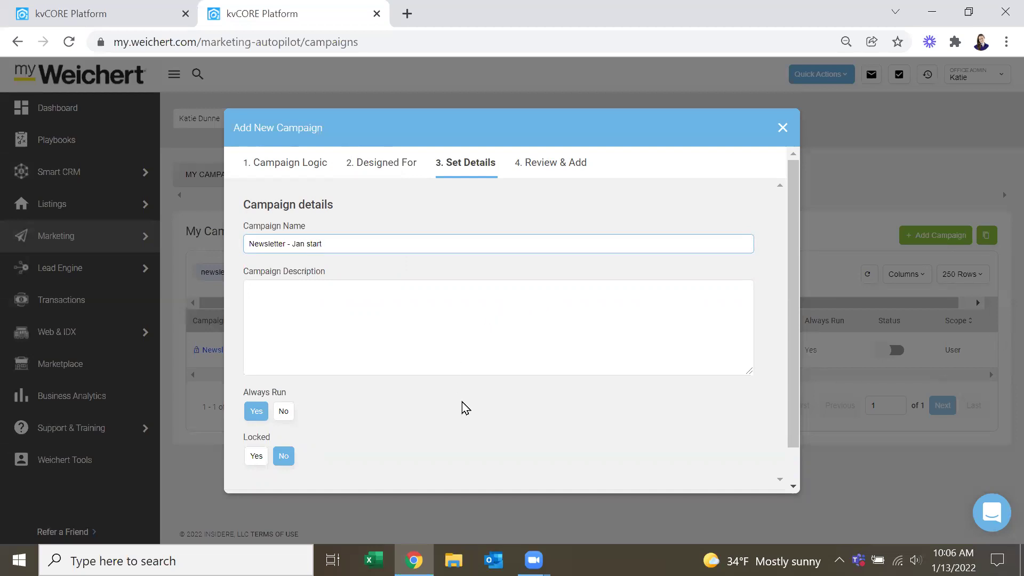
type("t")
scroll(352, 400, "down", 1)
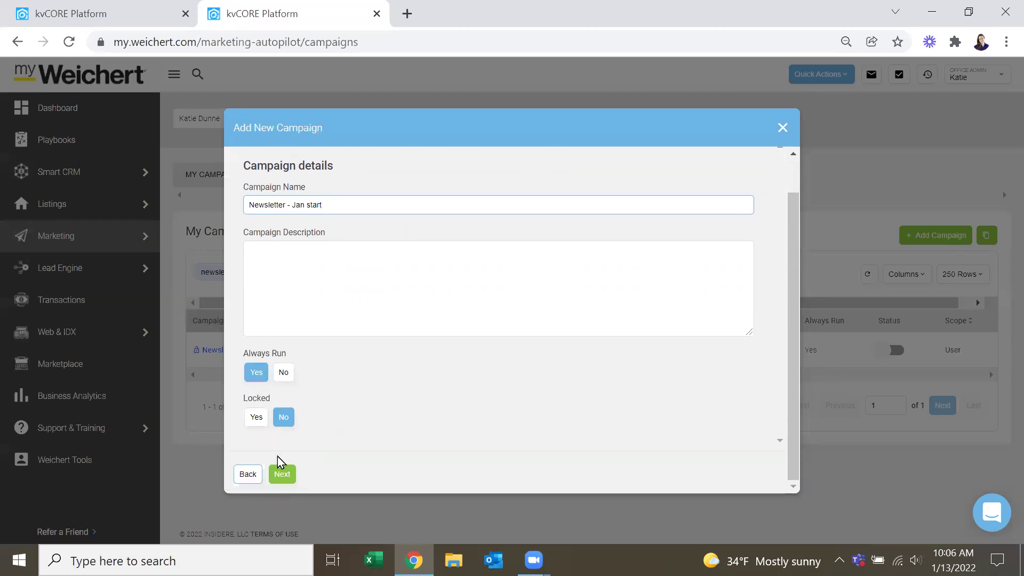
left_click(288, 483)
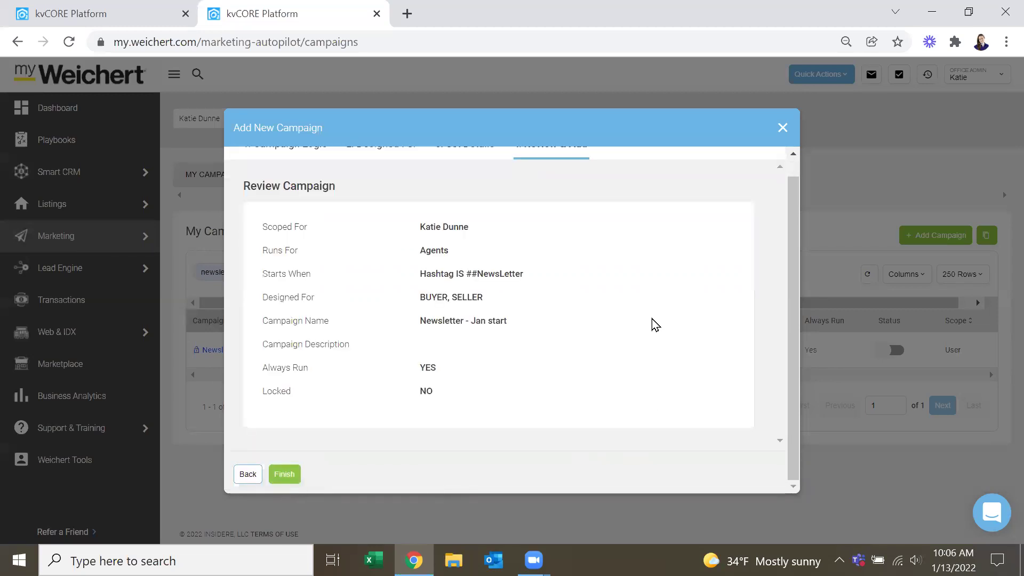
scroll(586, 341, "up", 1)
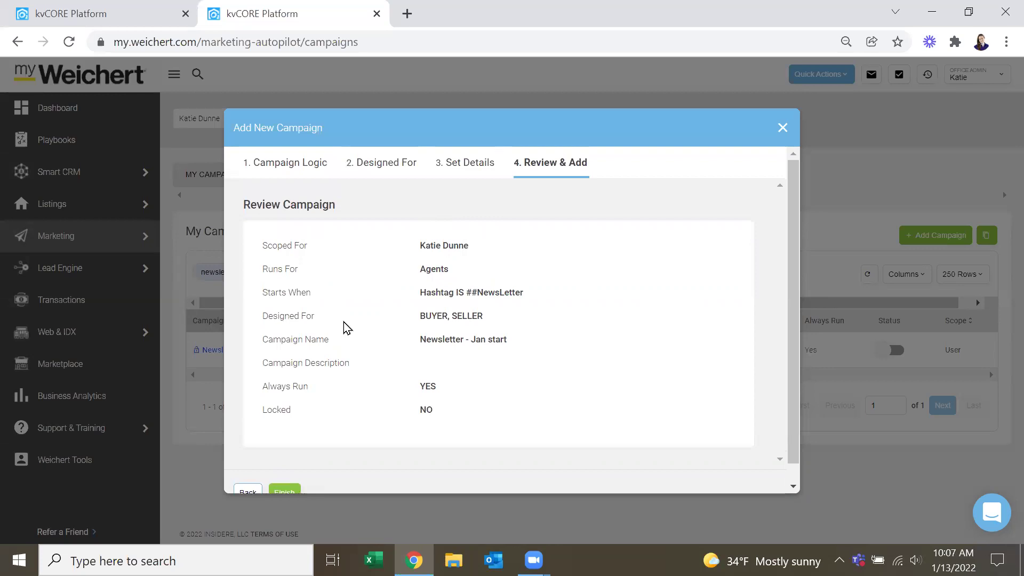
scroll(342, 374, "down", 1)
left_click(288, 482)
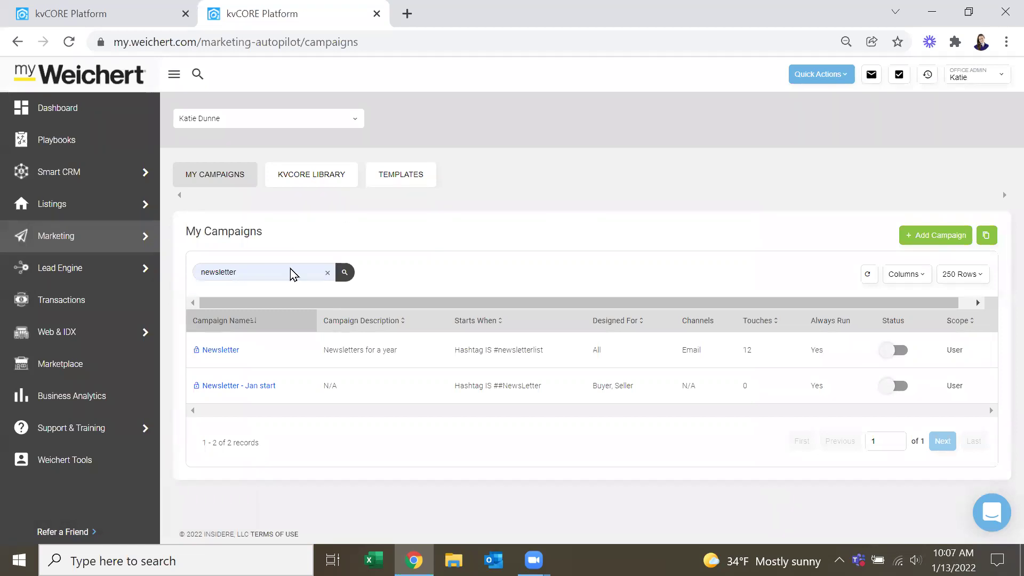
left_click(246, 387)
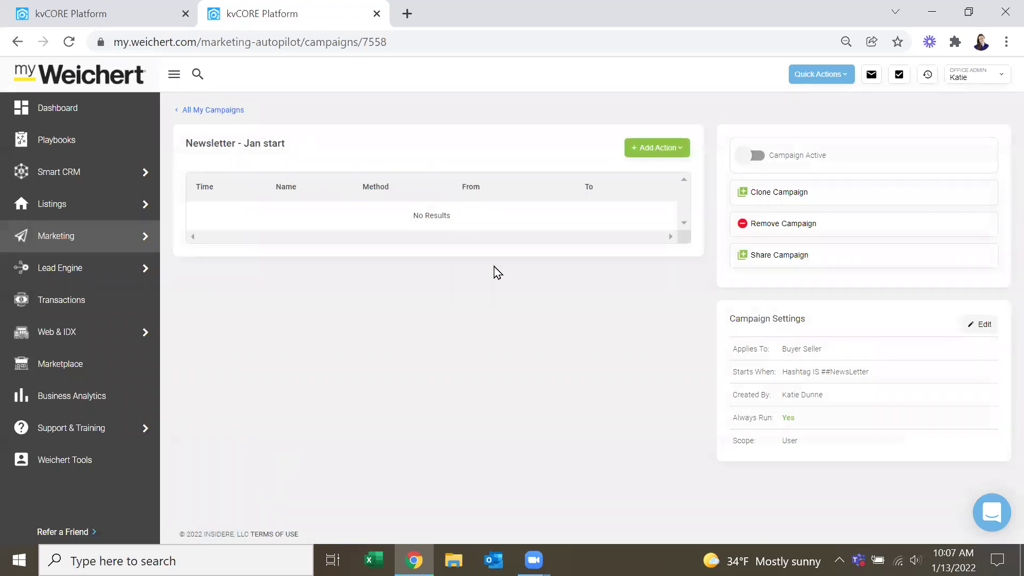
Add an email action using the Weichert - Marketing - Newsletter template, searched with 'news'.
left_click(663, 154)
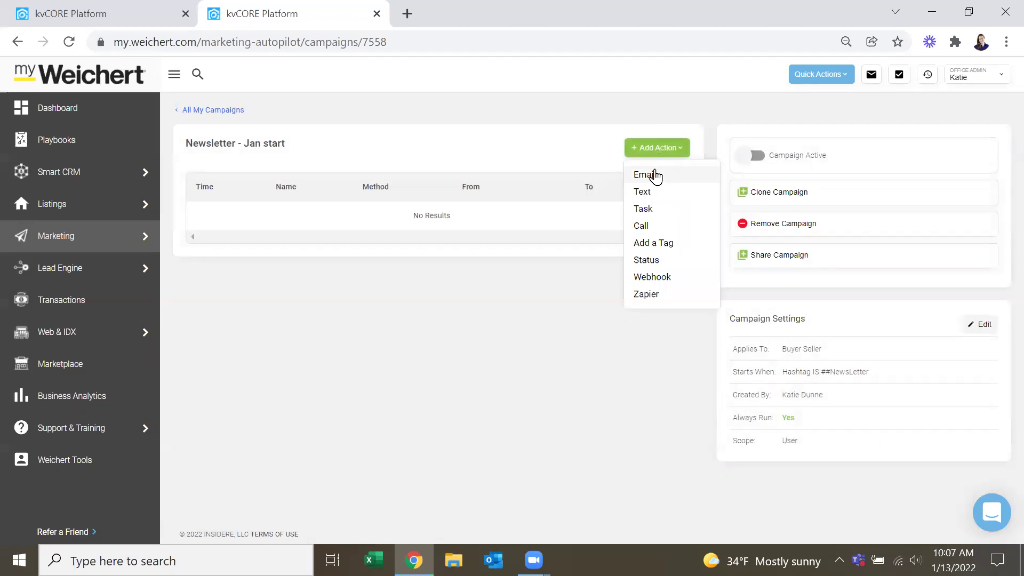
left_click(655, 175)
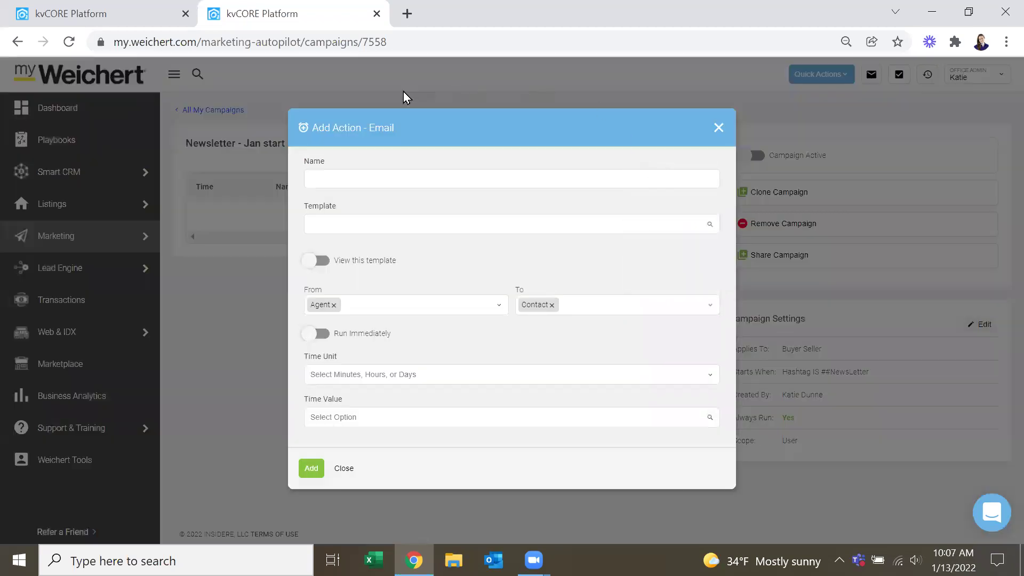
left_click(393, 224)
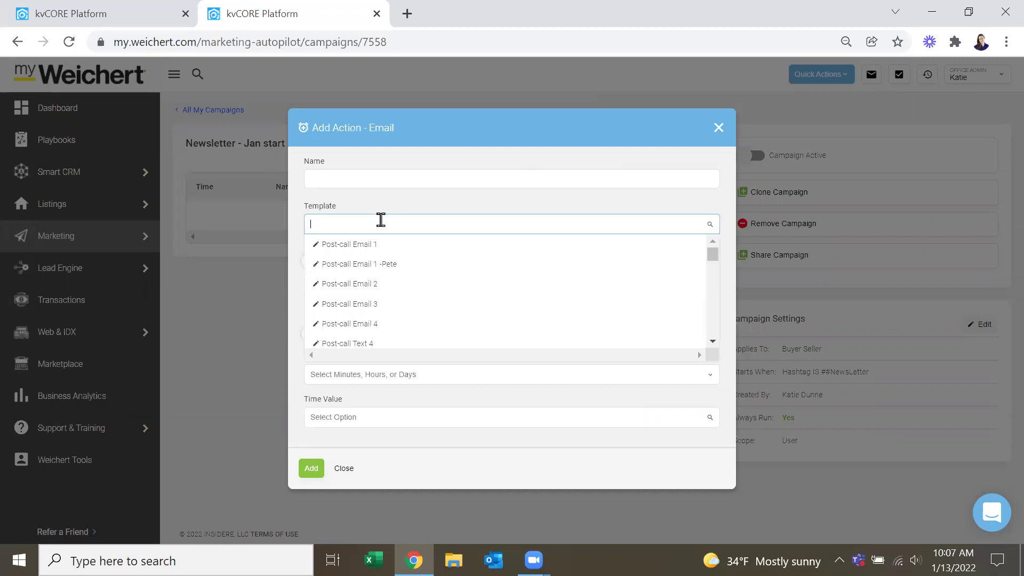
type("newsletter")
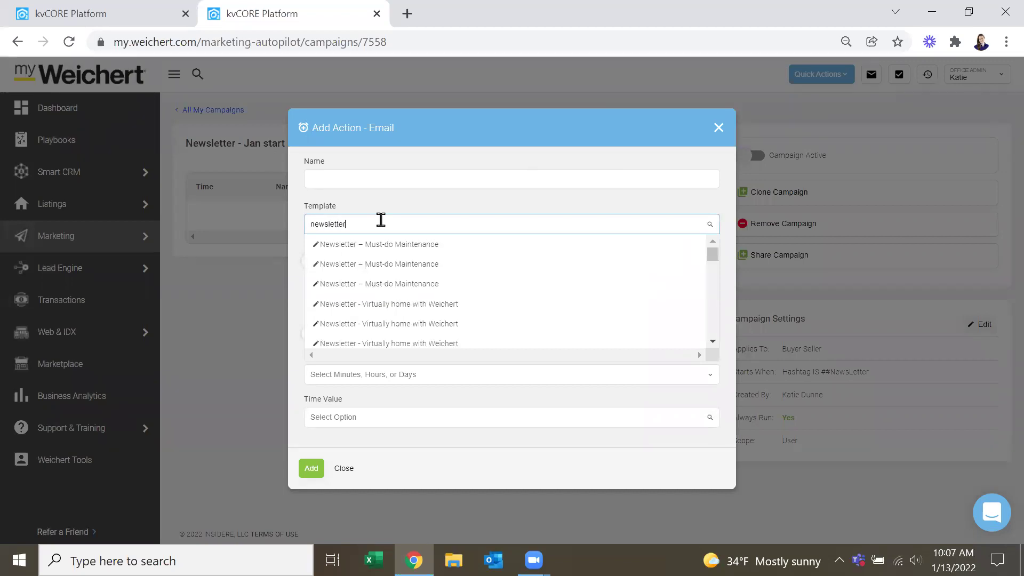
scroll(448, 267, "down", 1)
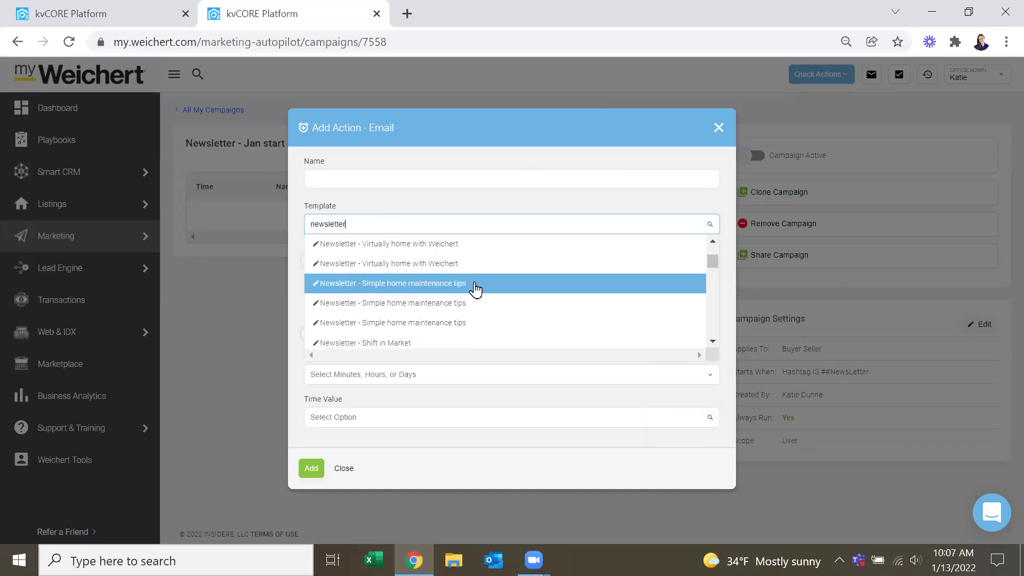
scroll(477, 288, "down", 1)
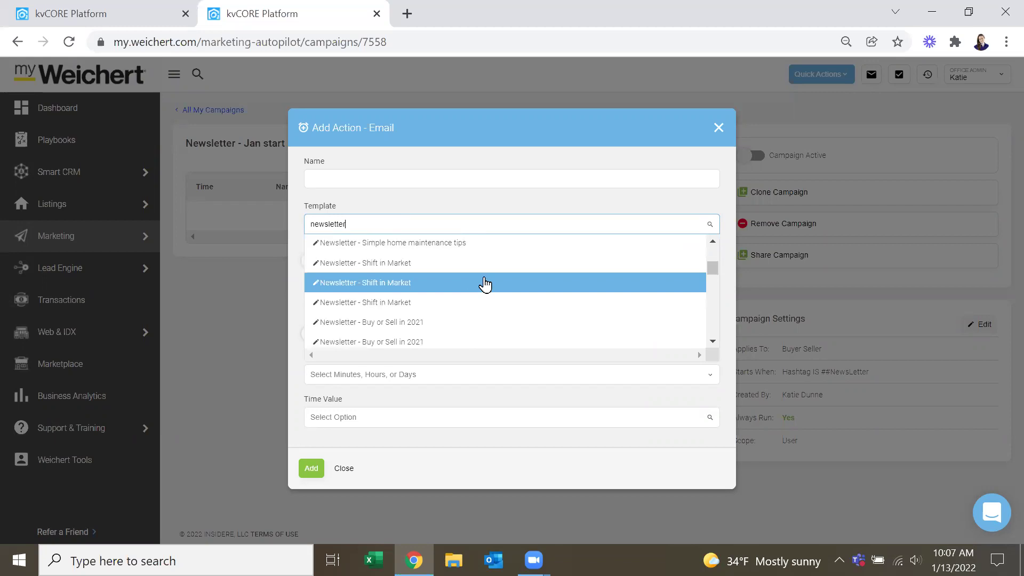
scroll(488, 278, "down", 5)
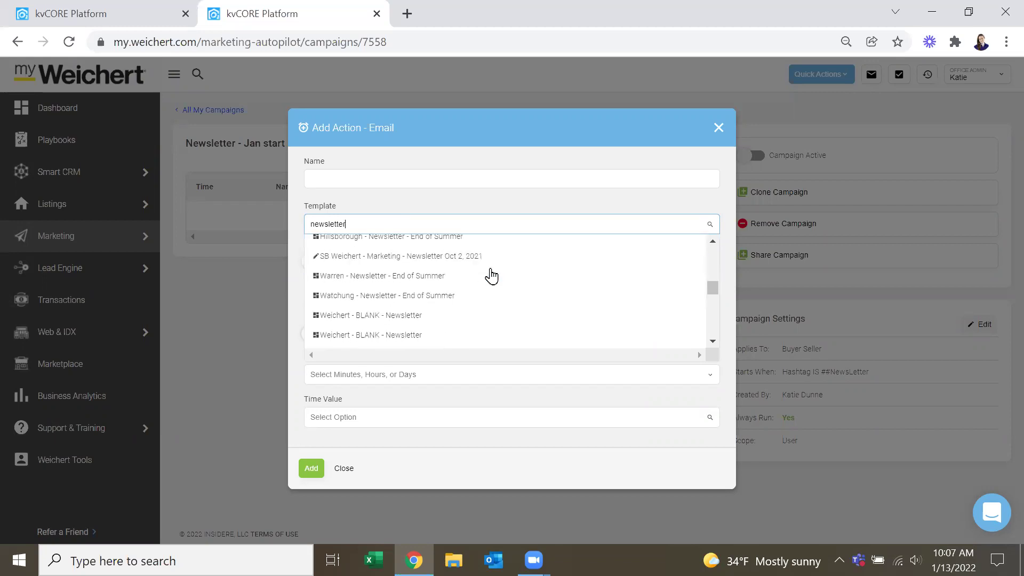
scroll(491, 277, "down", 4)
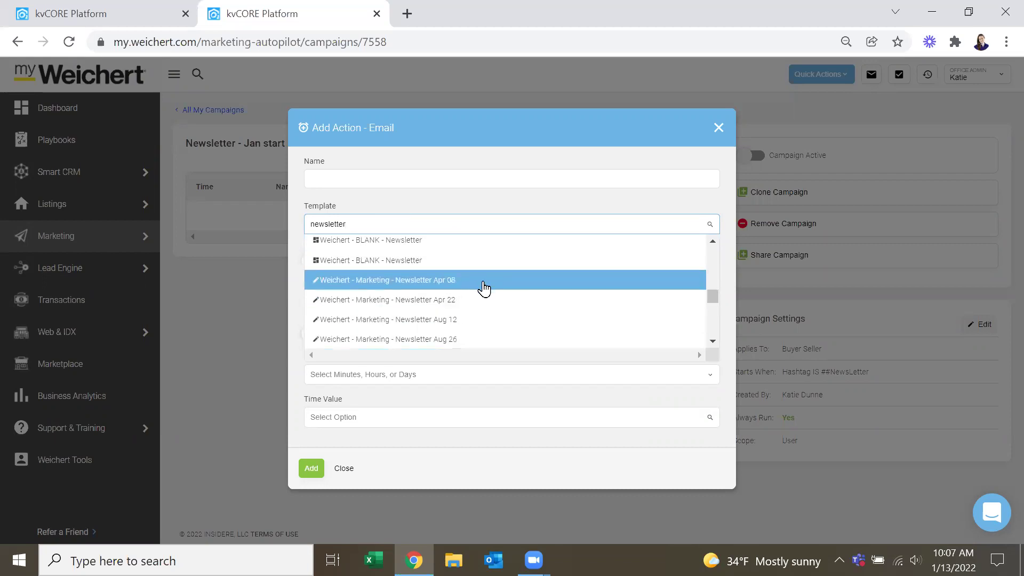
scroll(484, 291, "down", 3)
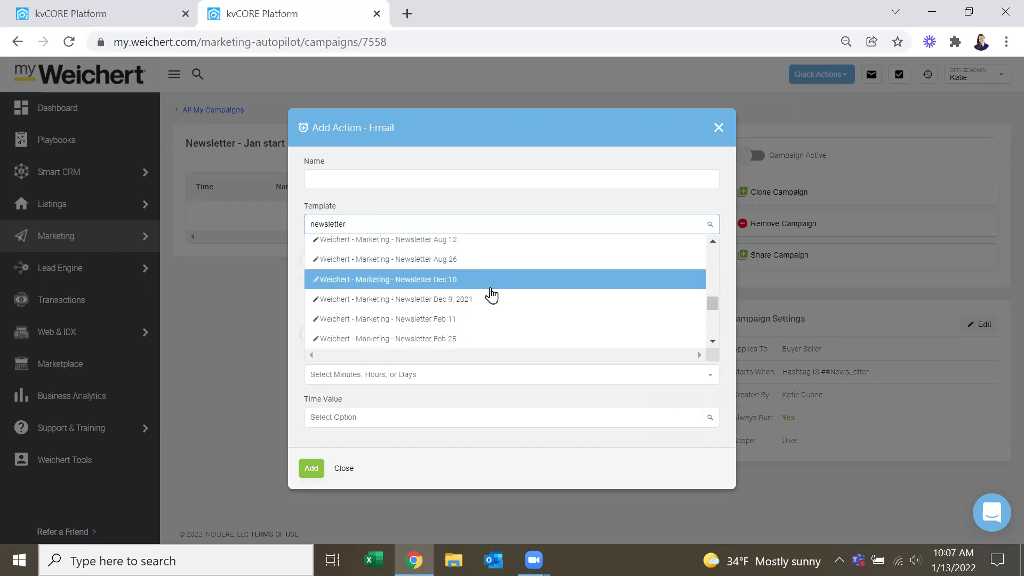
scroll(499, 304, "down", 3)
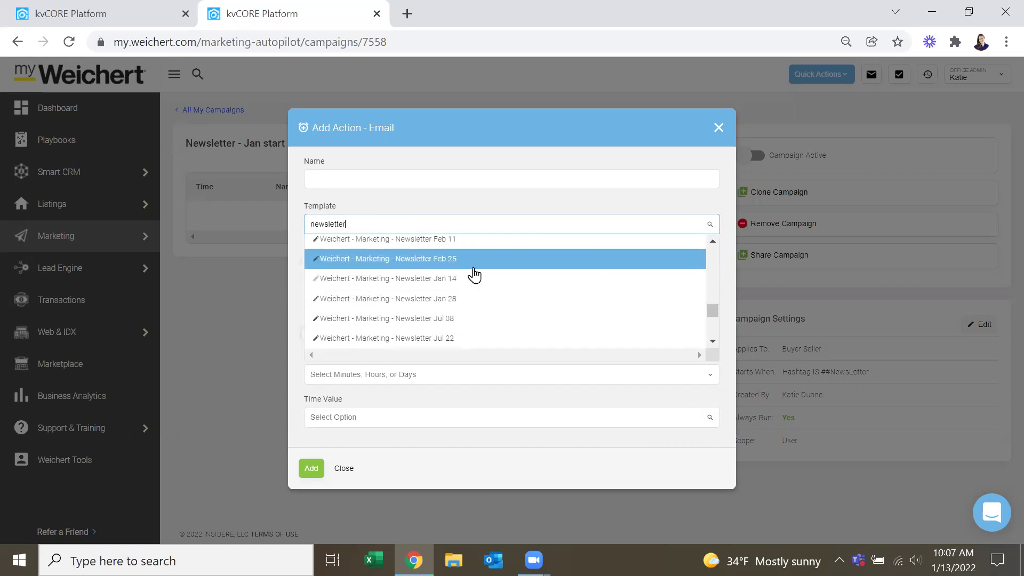
left_click(448, 299)
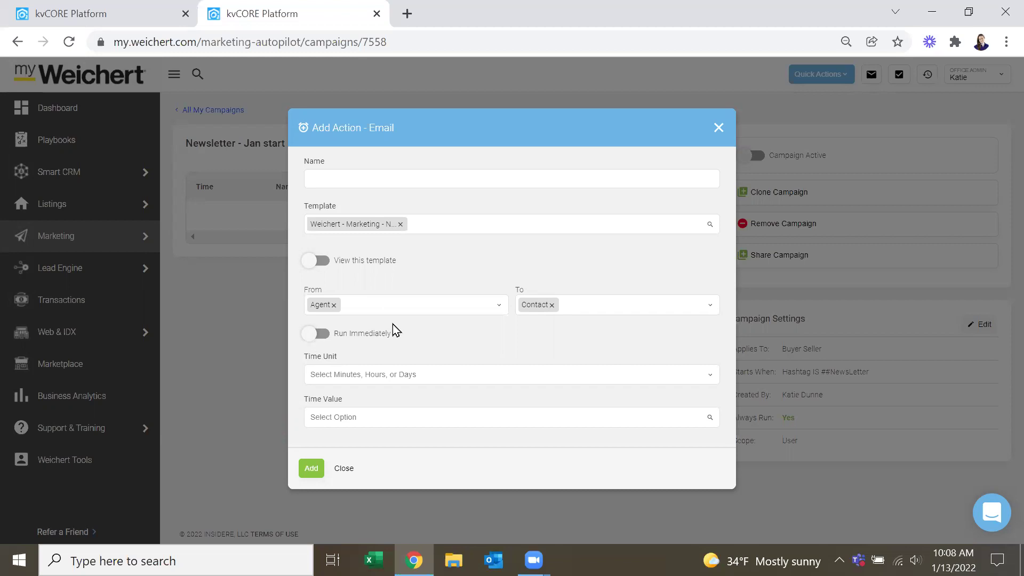
Set the email action's delay to 15 minutes.
left_click(429, 373)
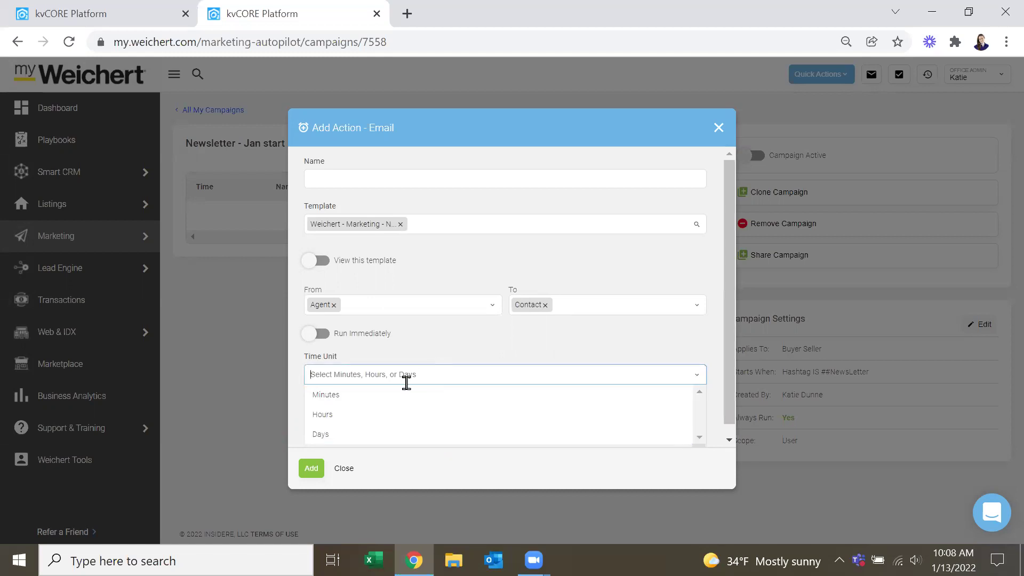
left_click(359, 392)
left_click(388, 419)
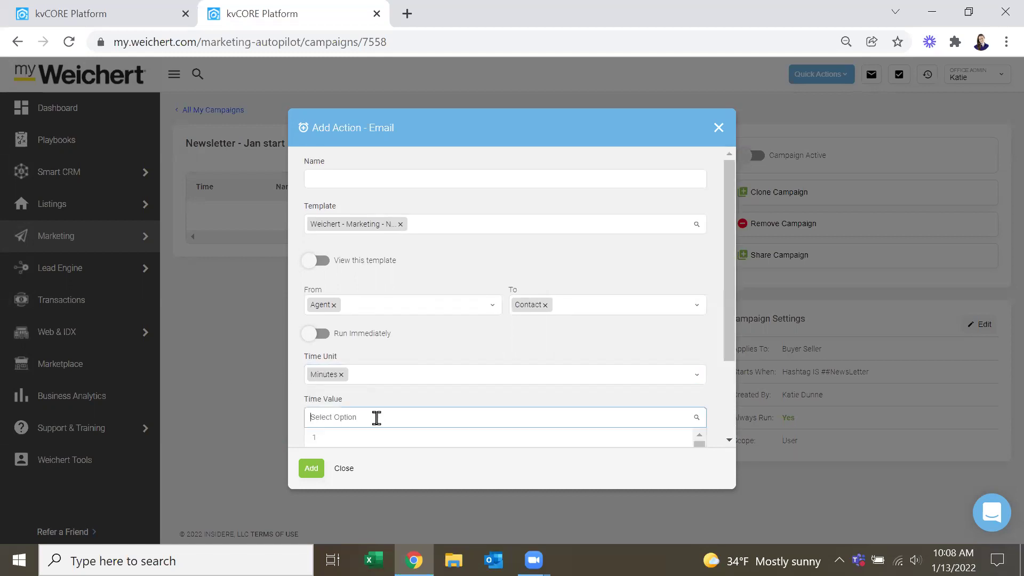
scroll(416, 384, "down", 5)
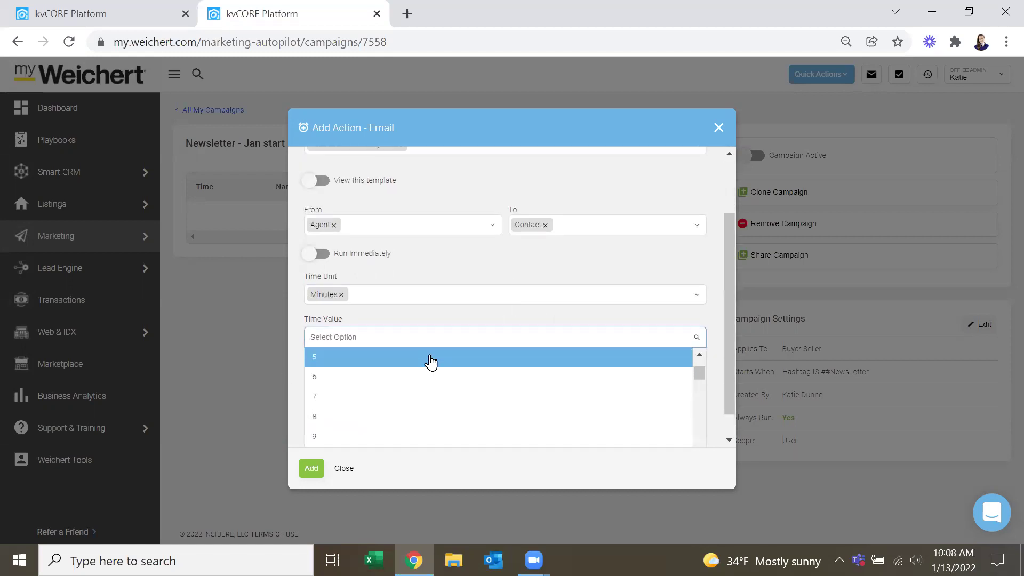
left_click(399, 396)
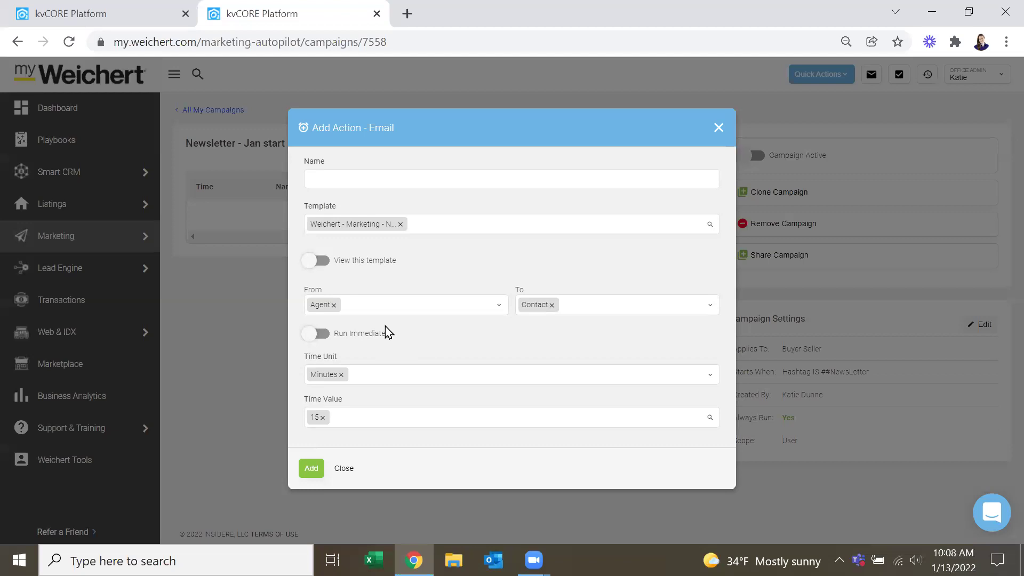
Make the email run immediately, name it 'Jan', and add it.
left_click(315, 334)
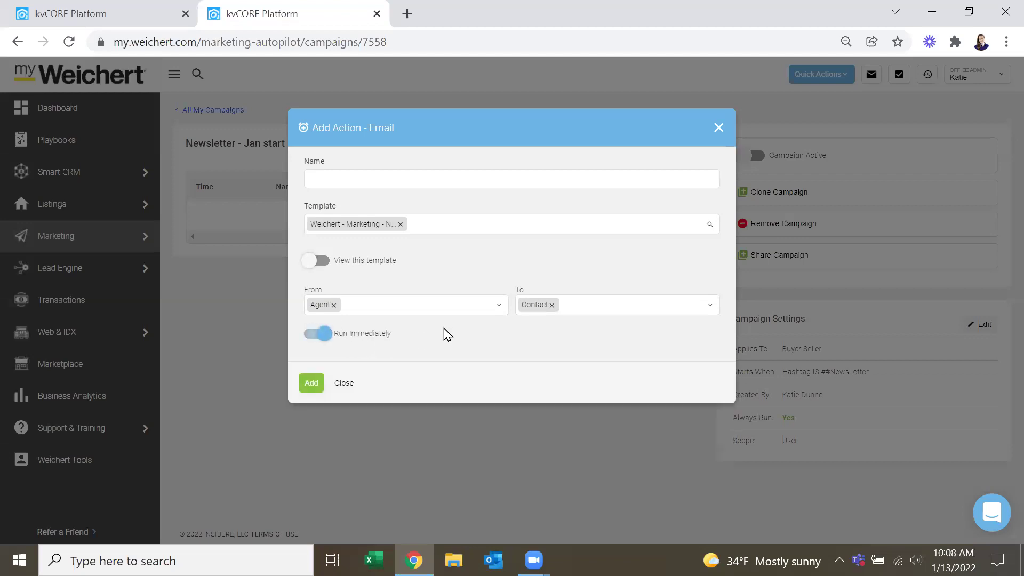
left_click(310, 387)
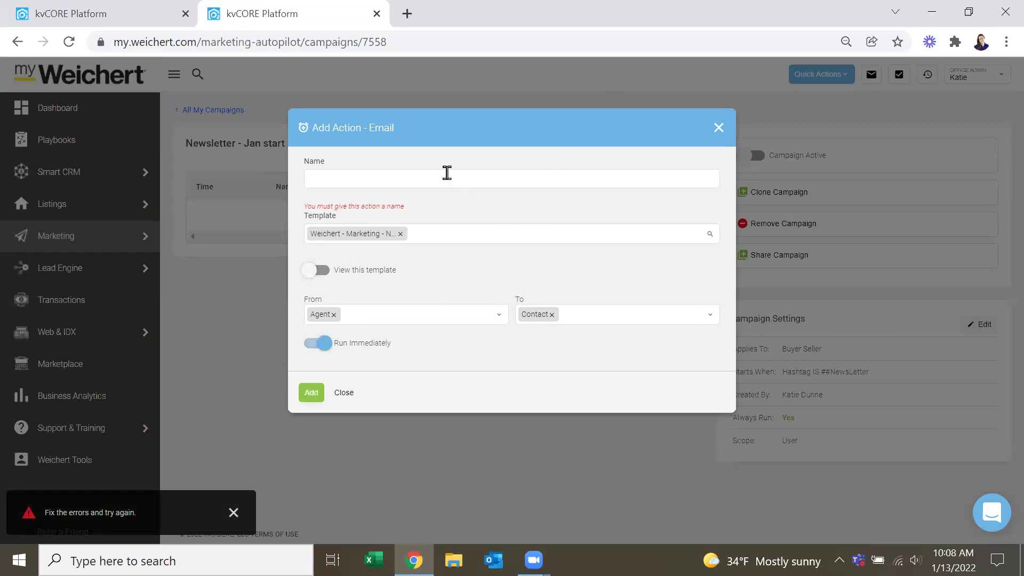
left_click(382, 174)
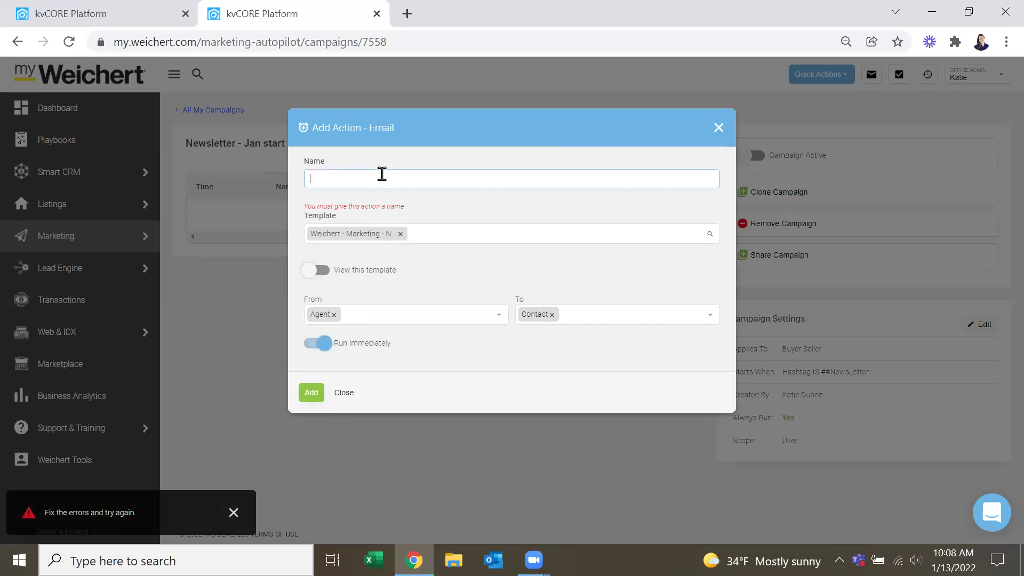
type("Jan")
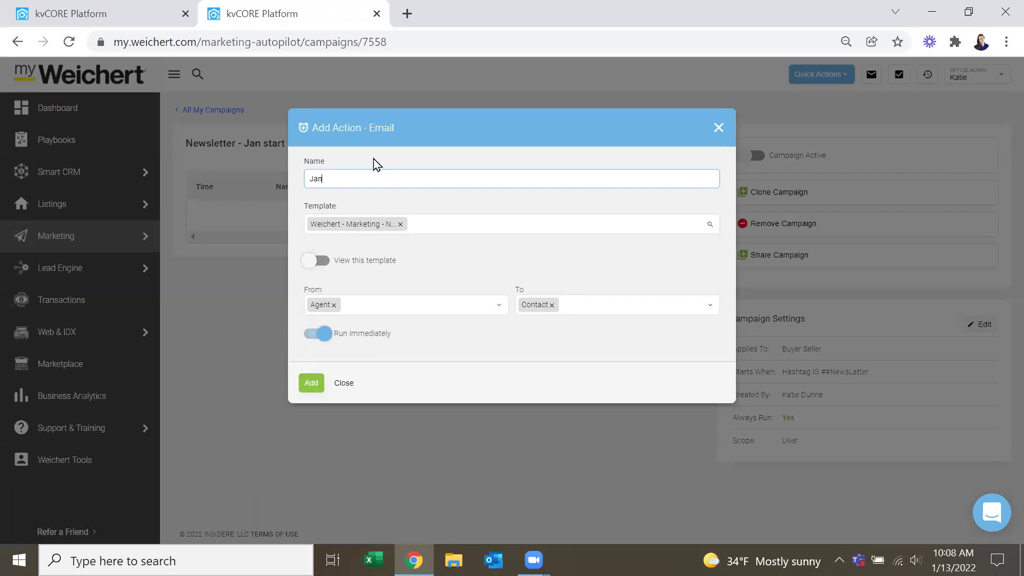
left_click(311, 383)
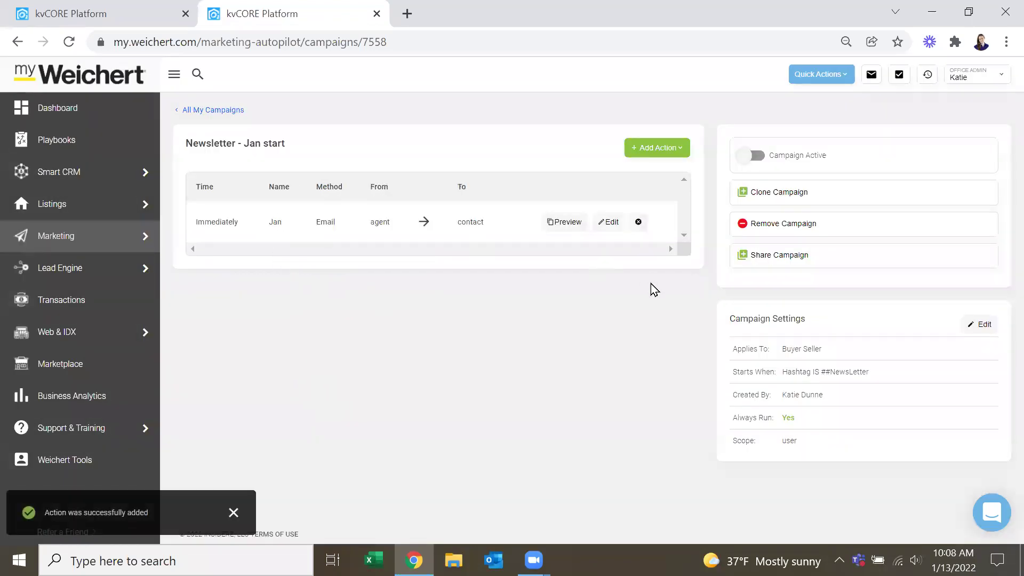
Start another email action using the Newsletter Feb 11 template.
left_click(655, 148)
left_click(649, 174)
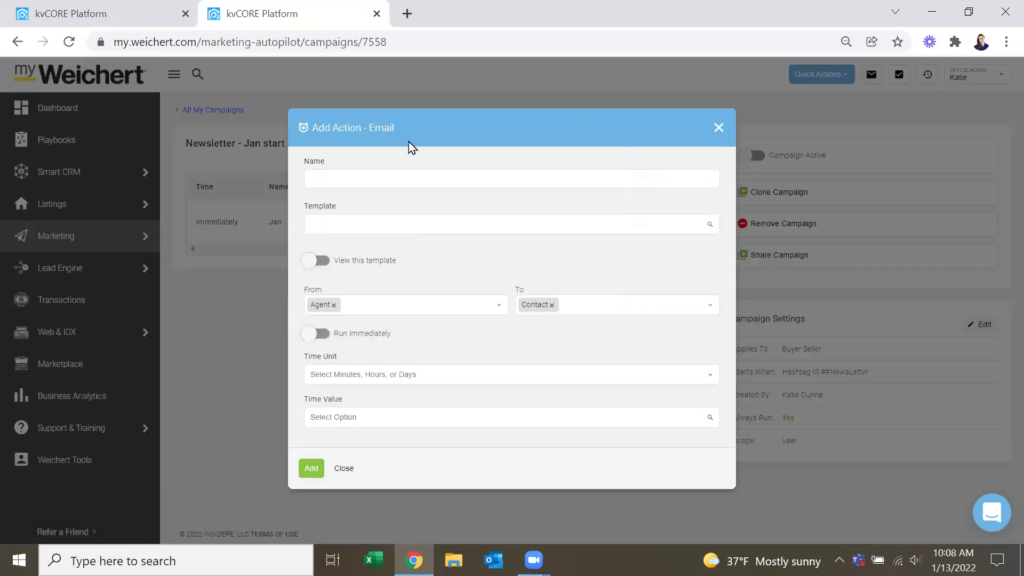
left_click(392, 171)
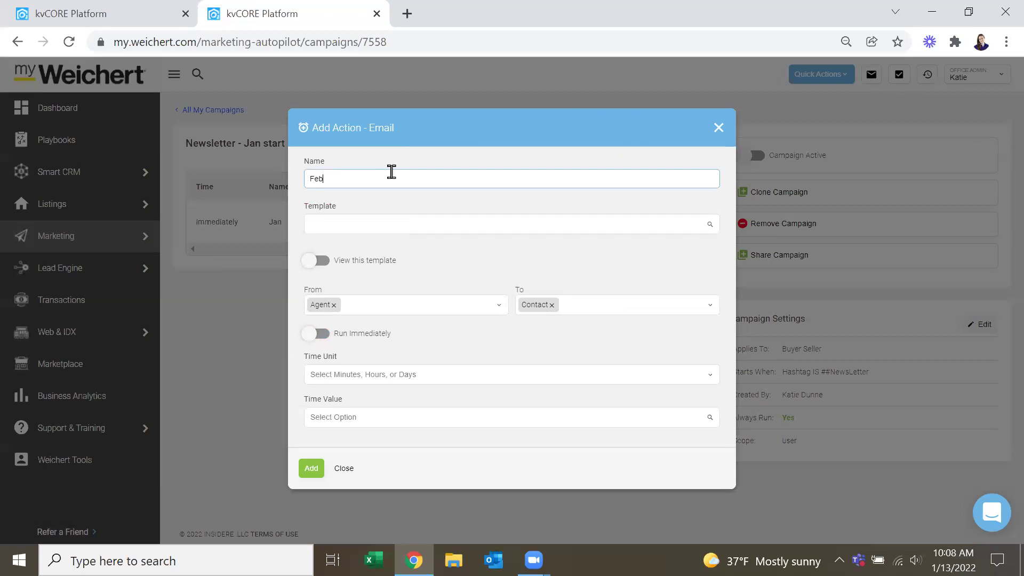
left_click(350, 219)
type("newsletter")
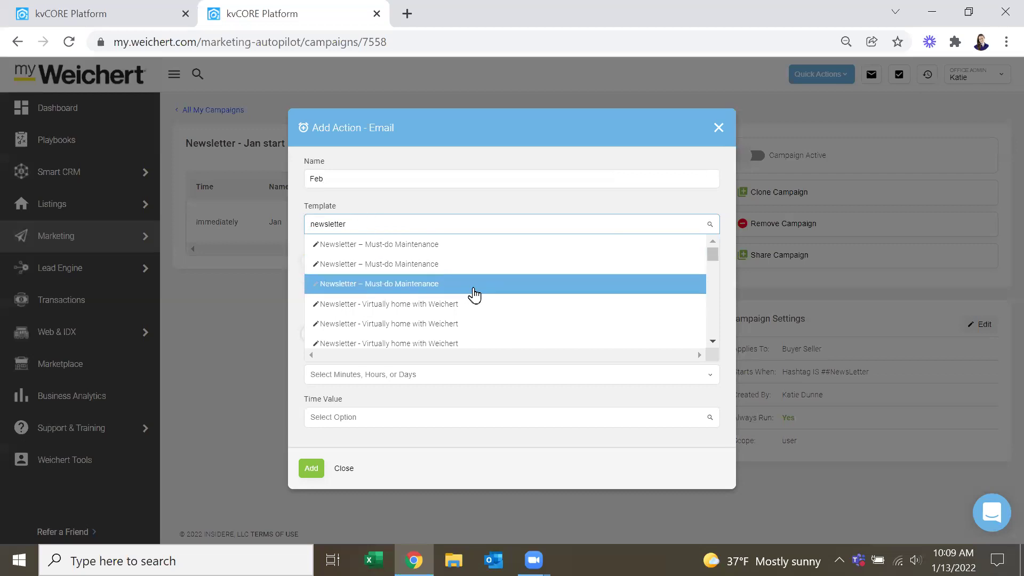
scroll(470, 299, "down", 5)
scroll(468, 308, "down", 2)
left_click(459, 320)
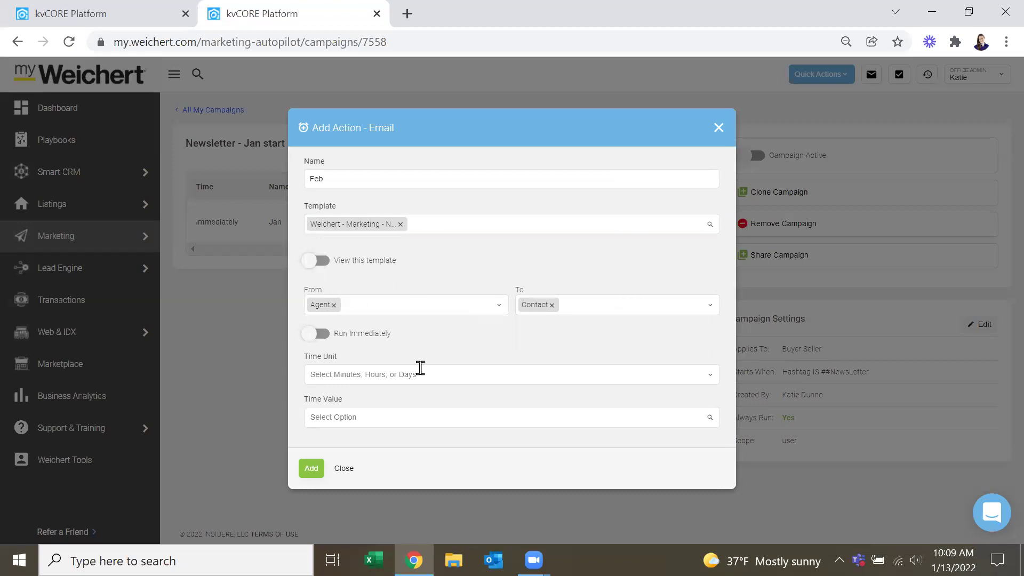
Set the Feb action's delay to 30 days and save it.
left_click(385, 376)
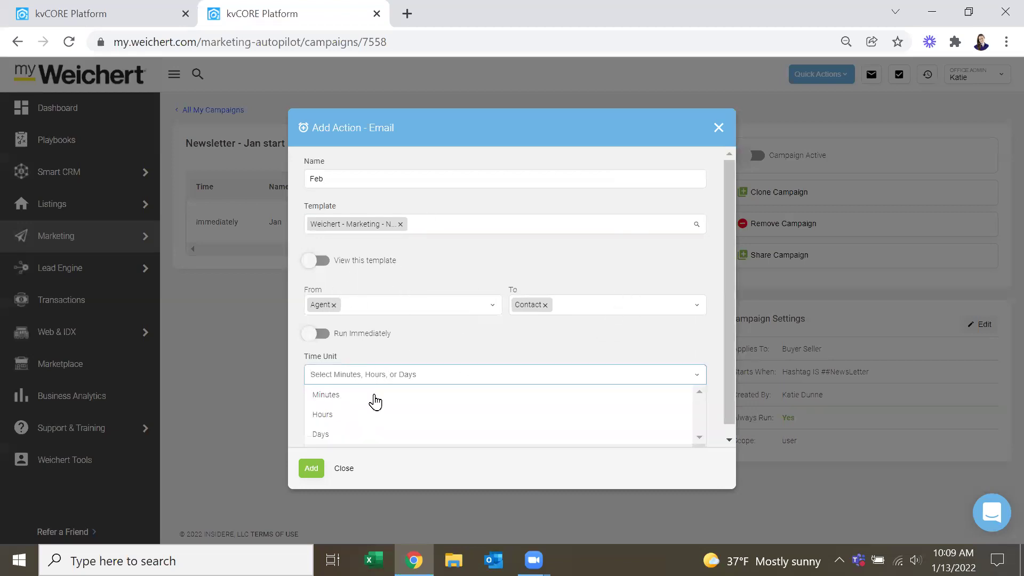
left_click(344, 434)
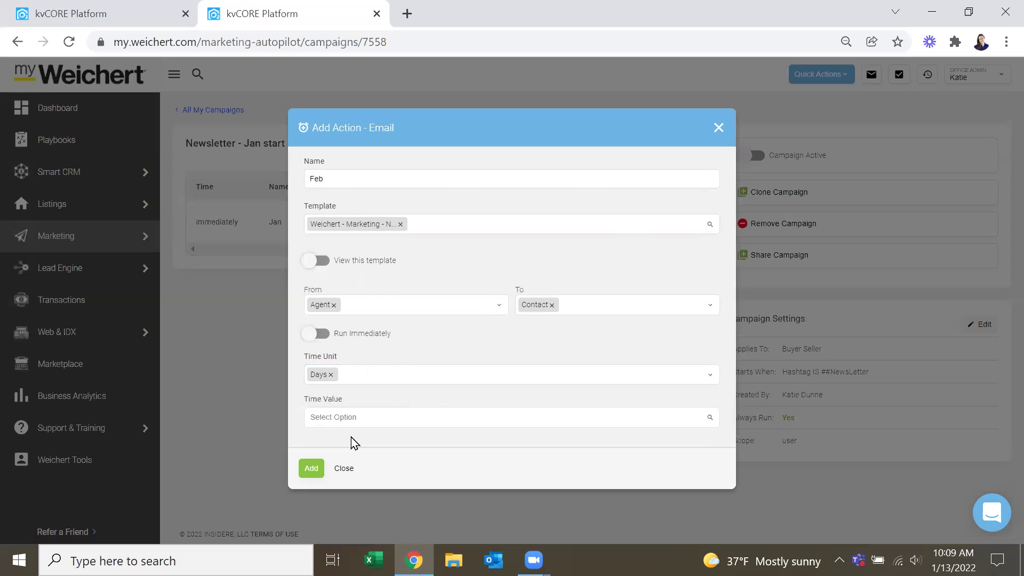
left_click(369, 422)
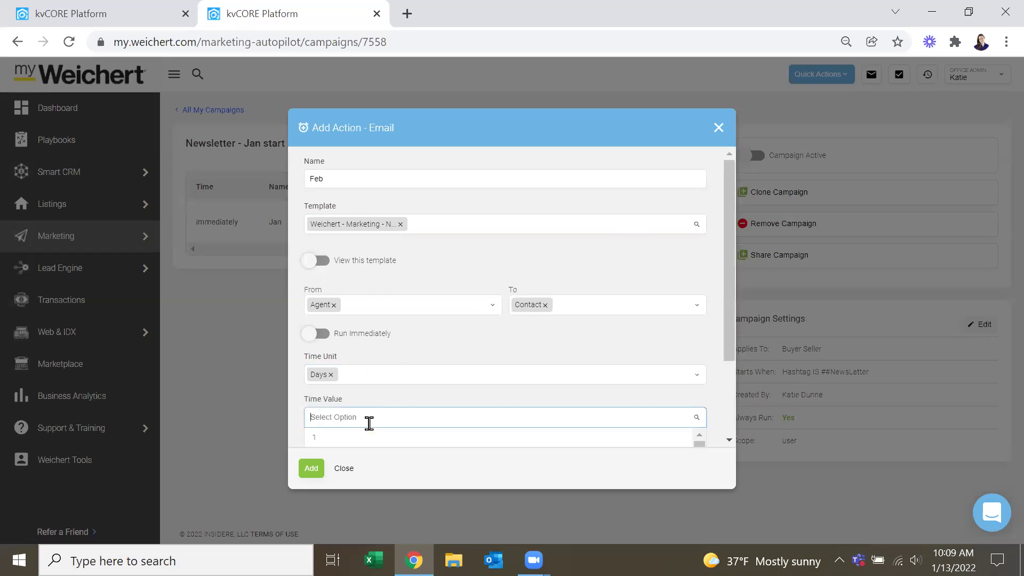
type("30")
left_click(355, 438)
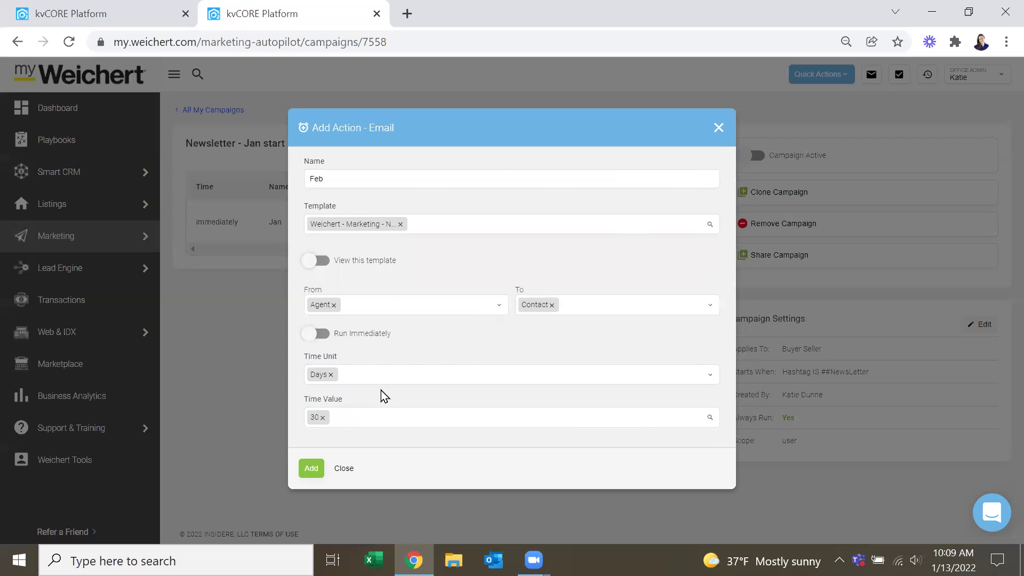
left_click(310, 469)
left_click(311, 469)
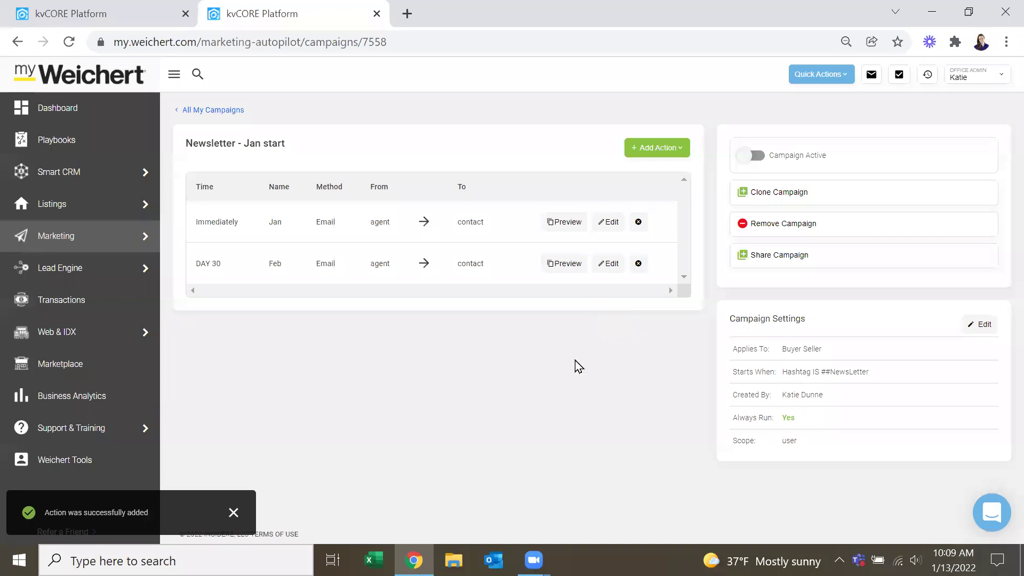
Return to the original Newsletter campaign and review its monthly actions through DAY 270.
left_click(80, 12)
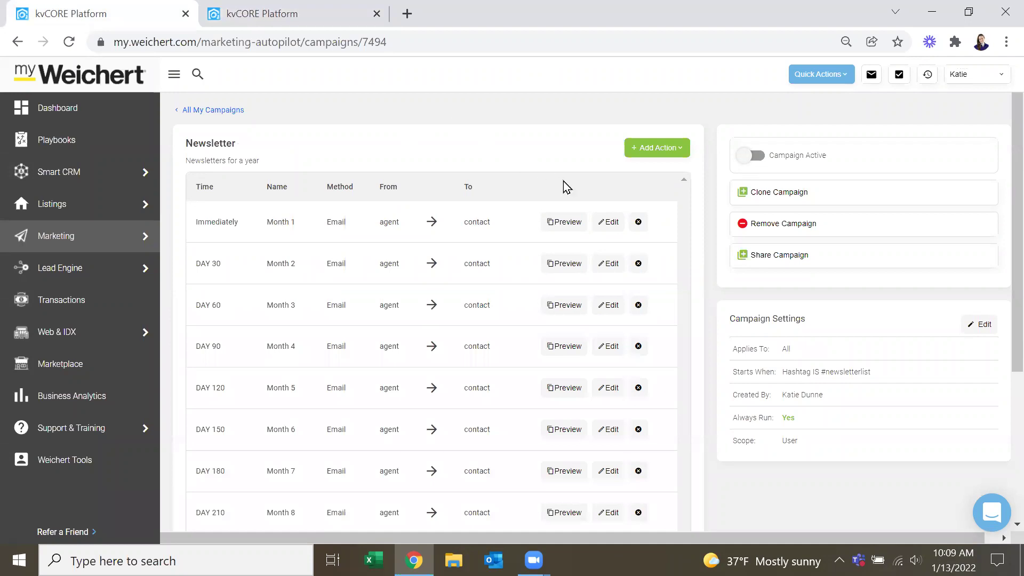
scroll(466, 163, "down", 1)
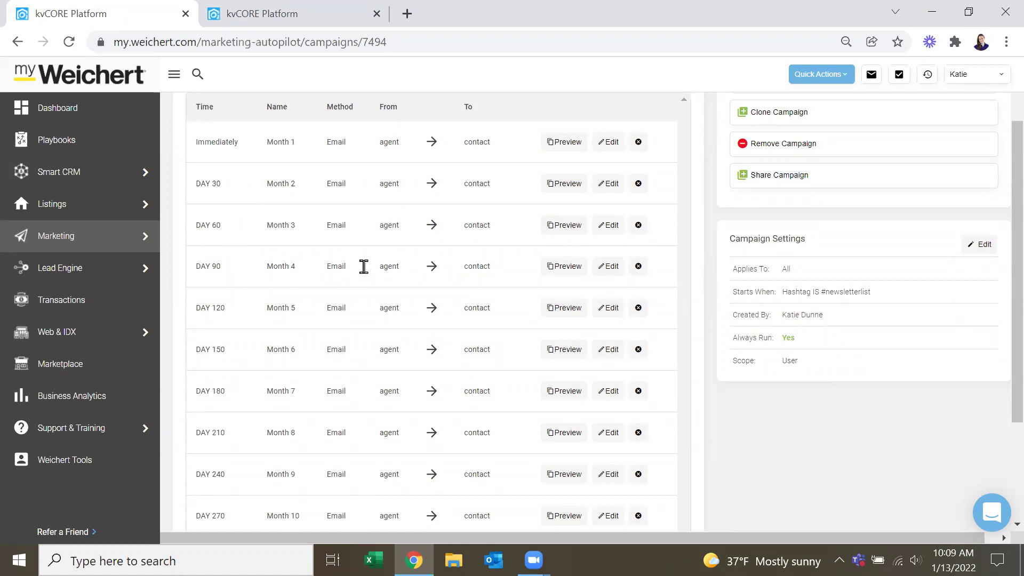
scroll(438, 336, "up", 1)
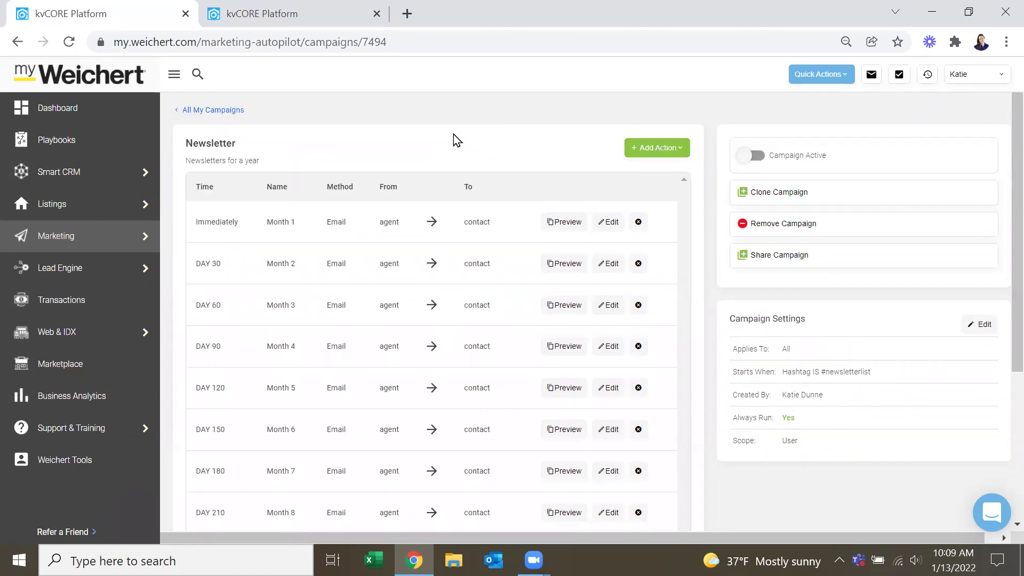
scroll(470, 133, "down", 1)
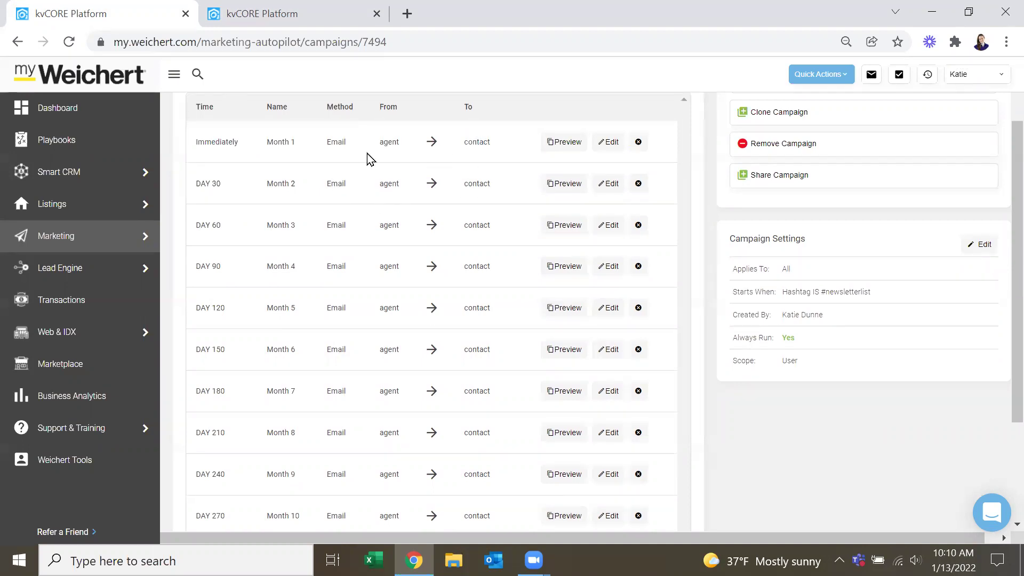
left_click(566, 142)
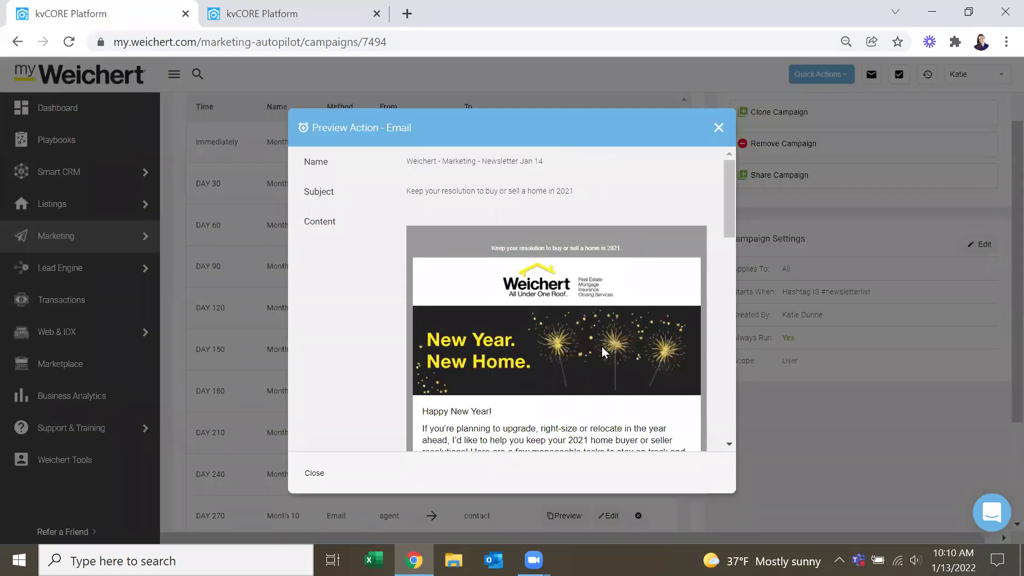
scroll(476, 360, "down", 2)
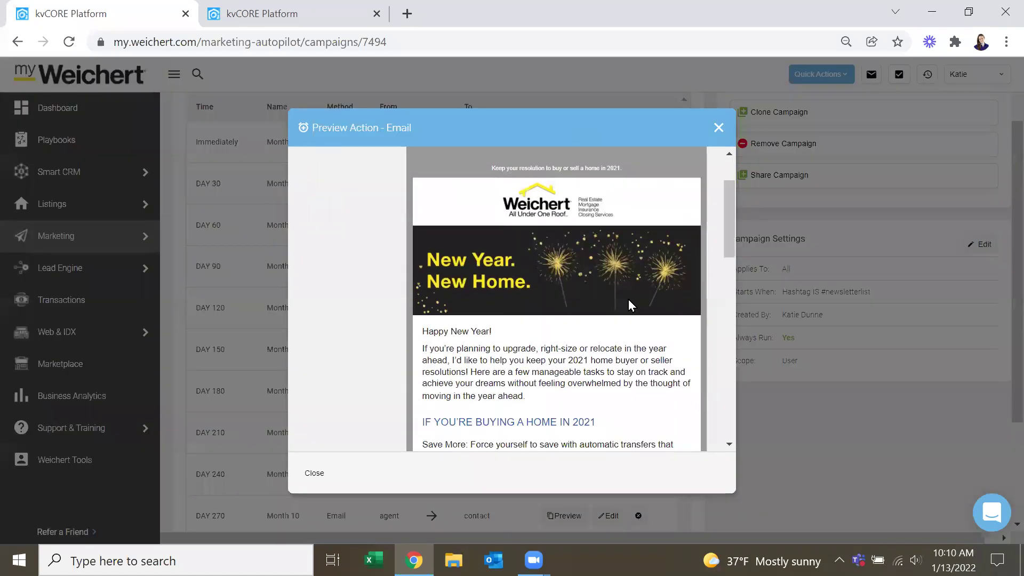
scroll(677, 299, "down", 2)
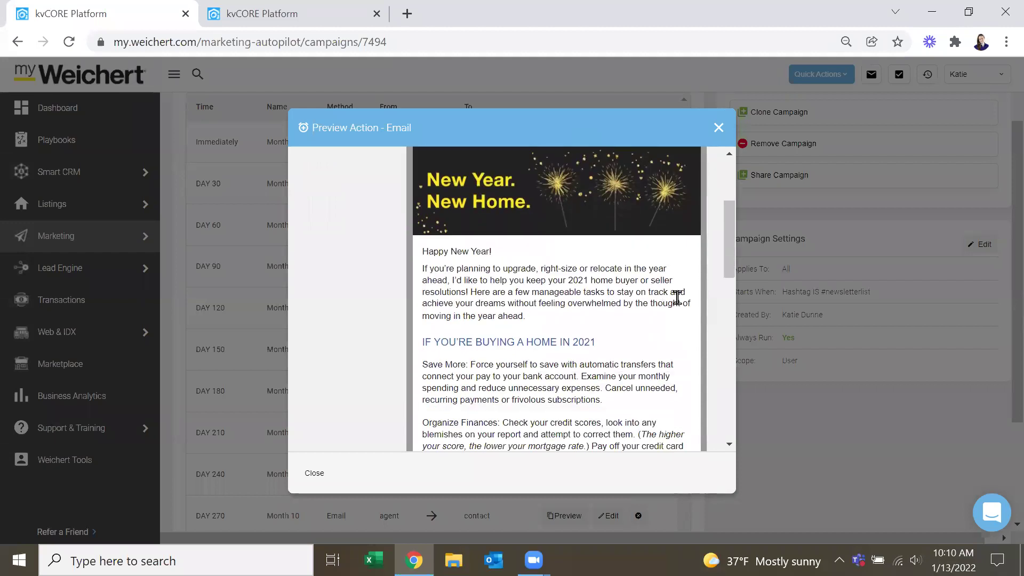
scroll(632, 294, "up", 2)
scroll(640, 350, "down", 2)
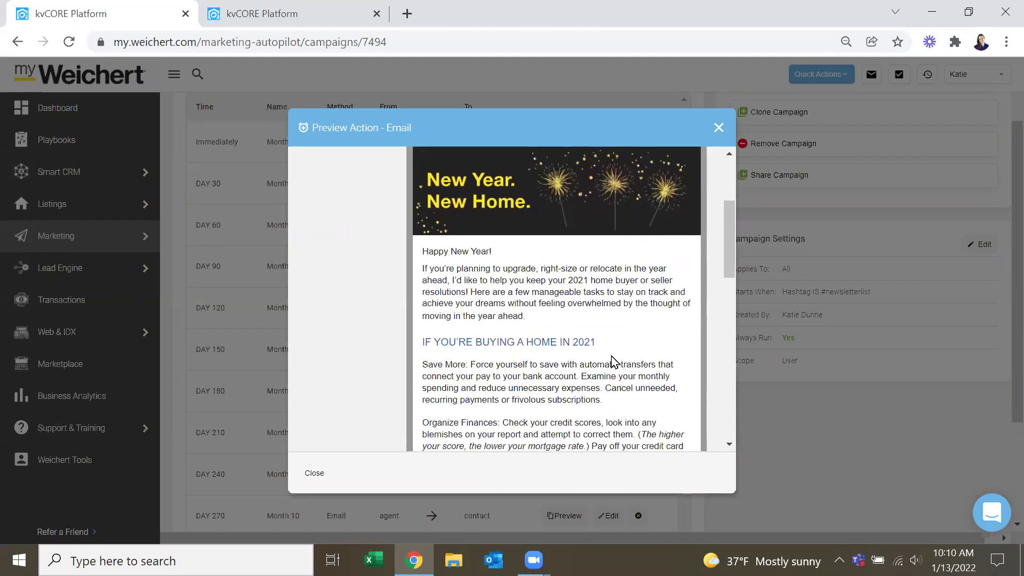
left_click_drag(605, 347, 574, 342)
scroll(638, 348, "up", 3)
left_click_drag(729, 177, 730, 217)
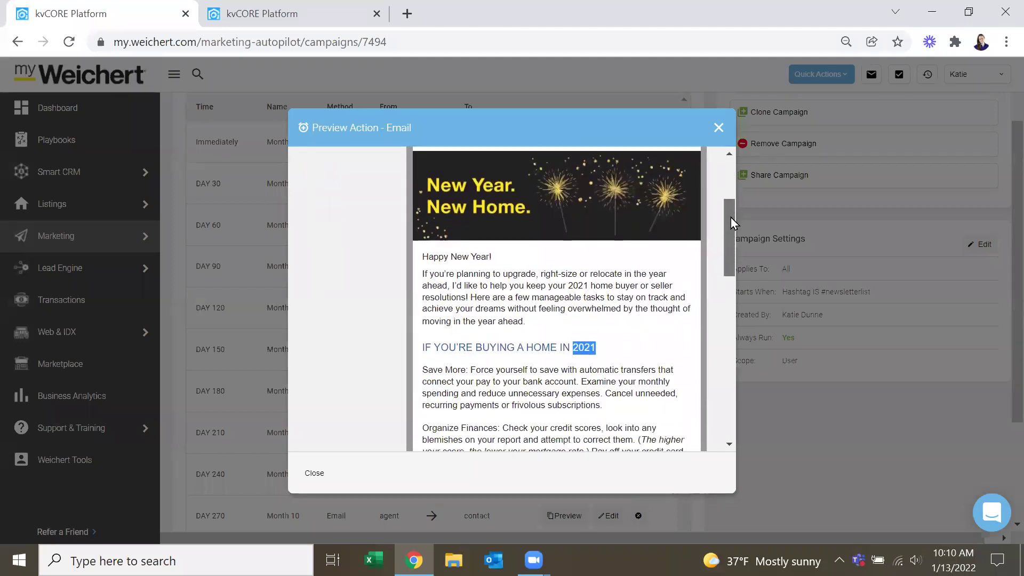
left_click(719, 128)
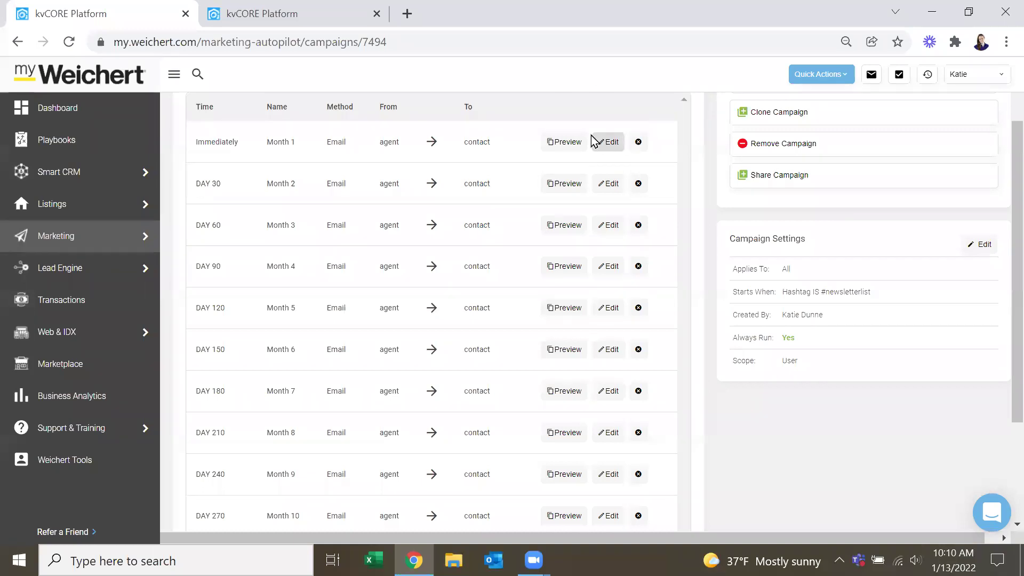
left_click(565, 307)
scroll(641, 326, "down", 5)
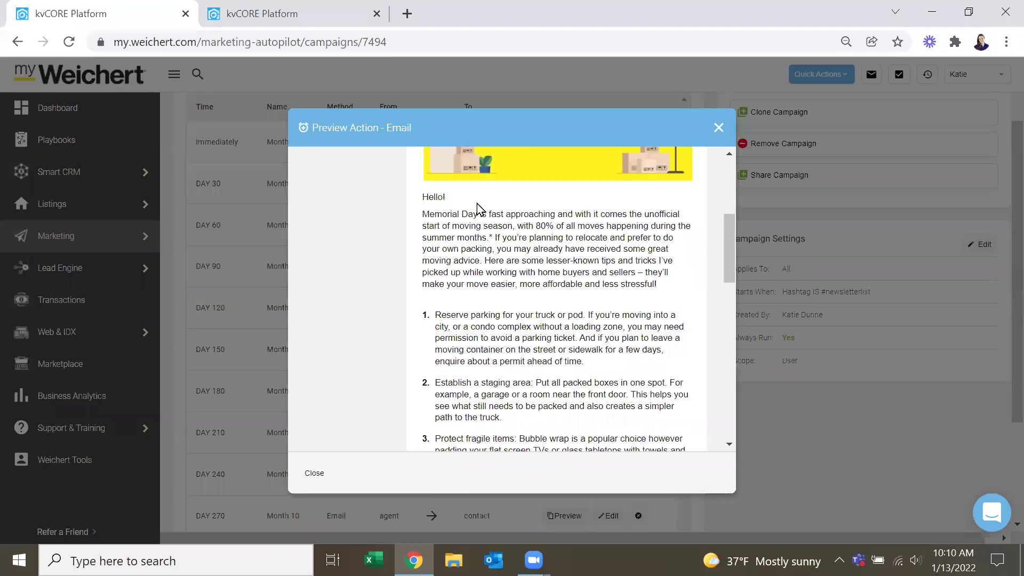
left_click(718, 127)
scroll(573, 203, "up", 2)
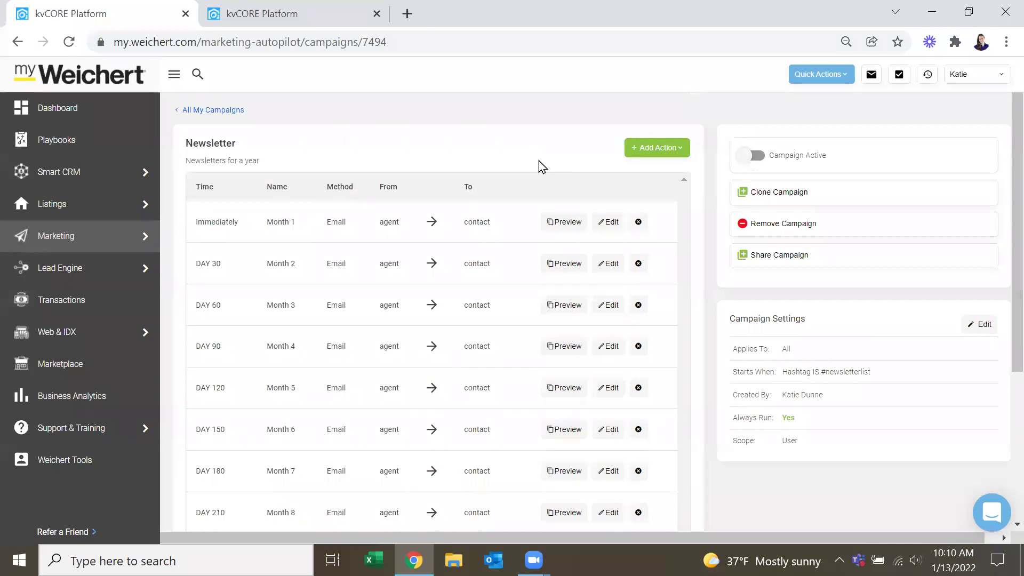
Swap the Month 1 email's template to Weichert - Marketing - Newsletter Jan 28 and update it.
left_click(613, 222)
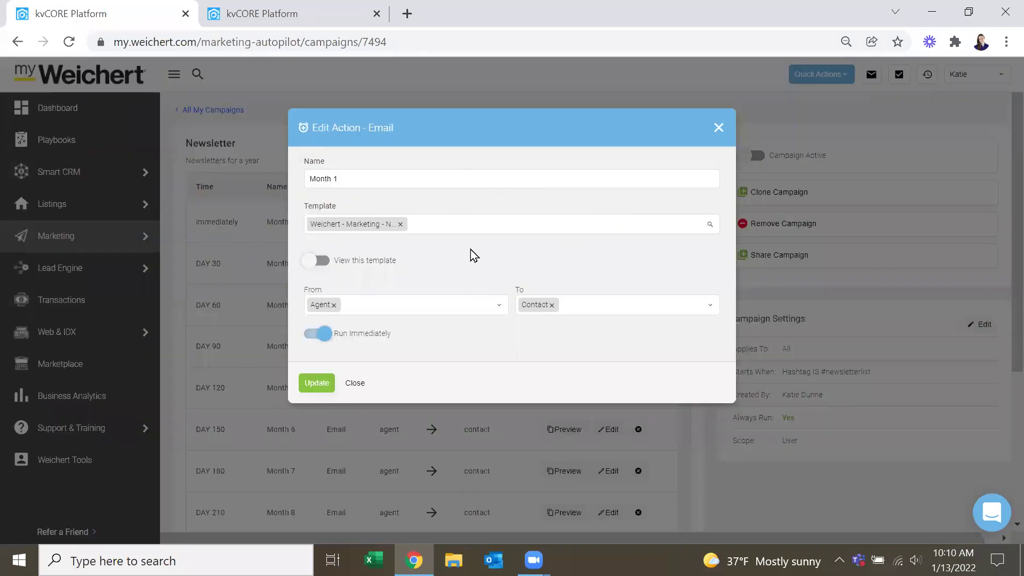
left_click(400, 224)
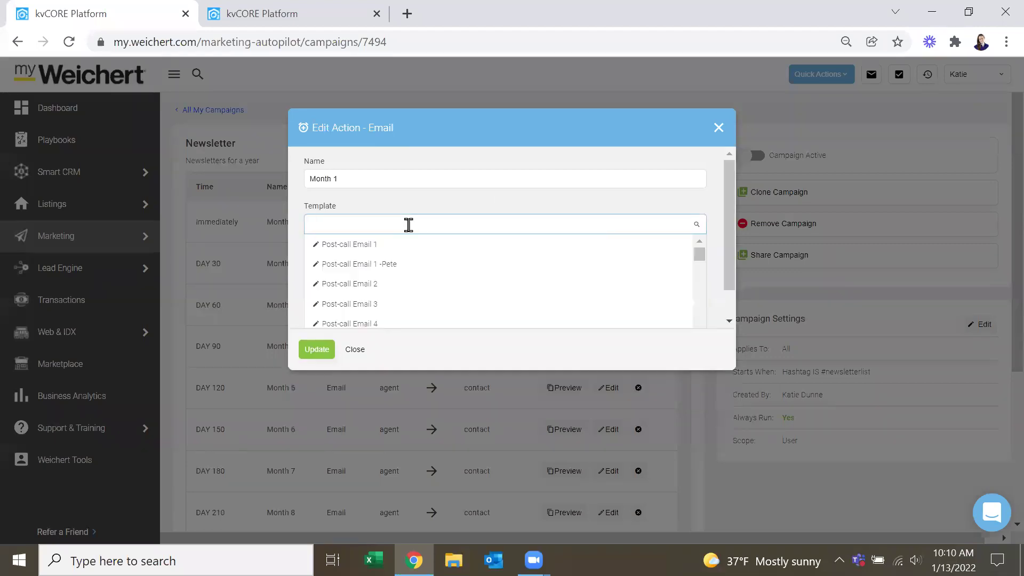
type("newsletter")
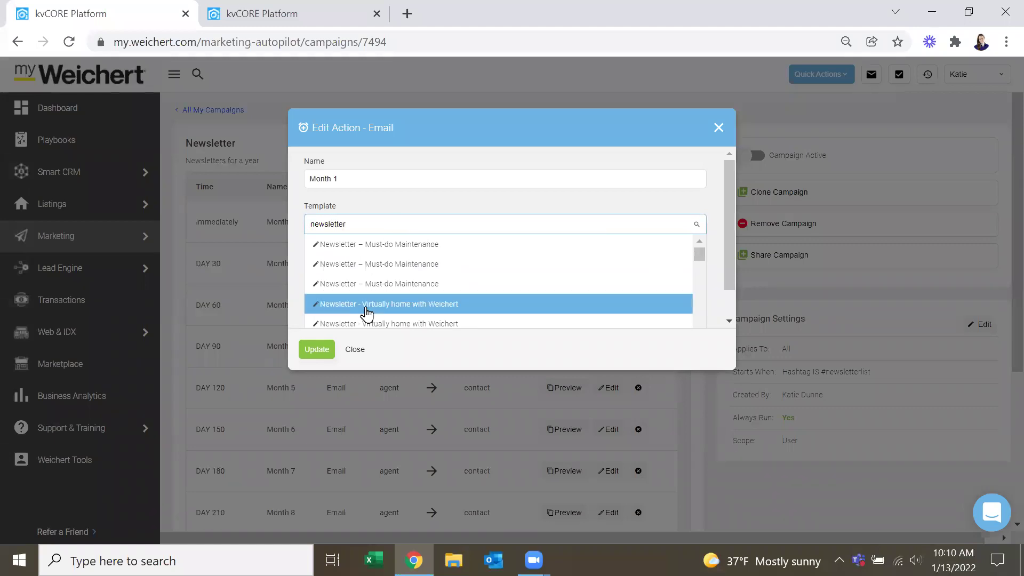
scroll(416, 274, "down", 5)
scroll(446, 281, "down", 6)
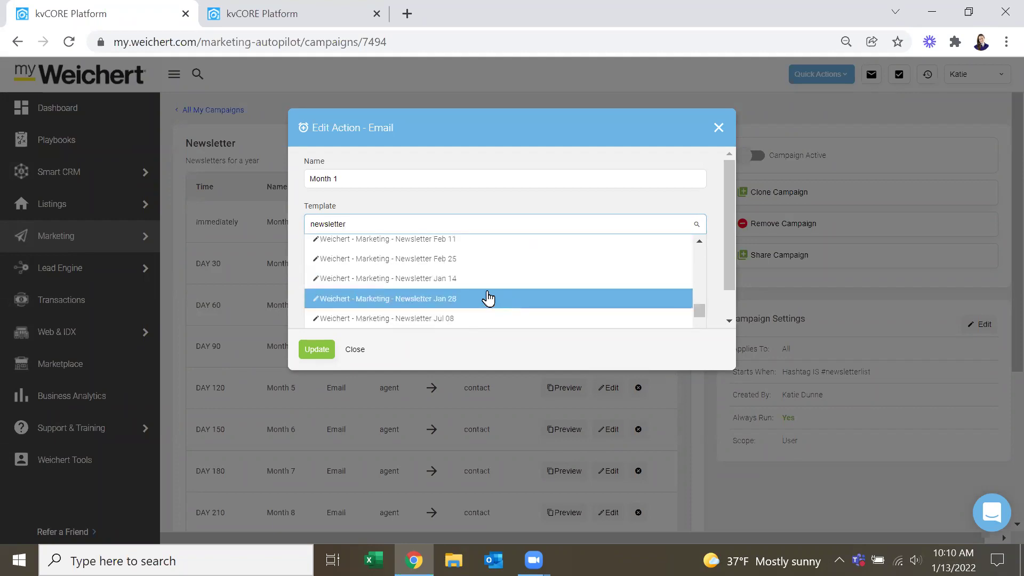
left_click(467, 298)
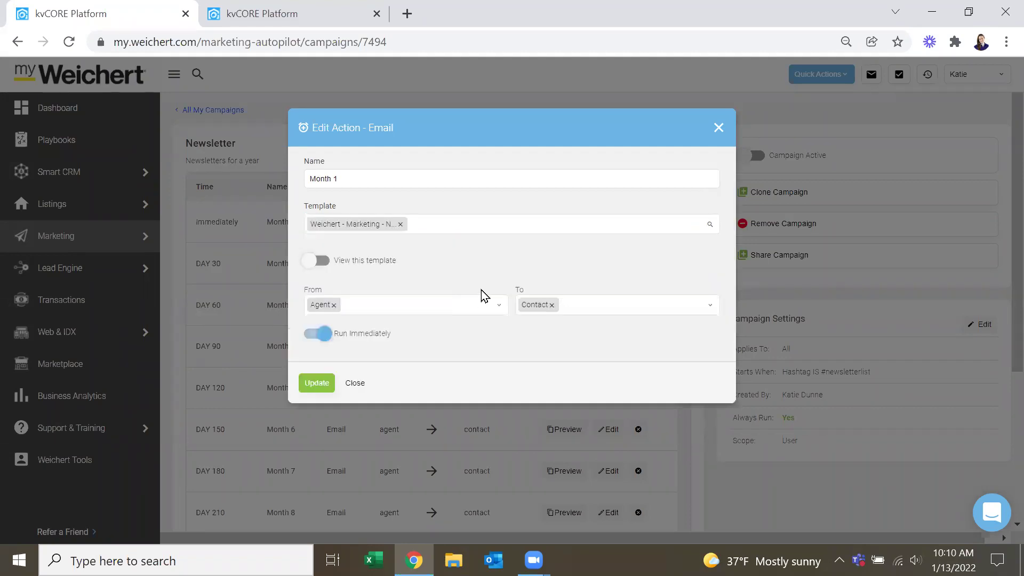
left_click(316, 385)
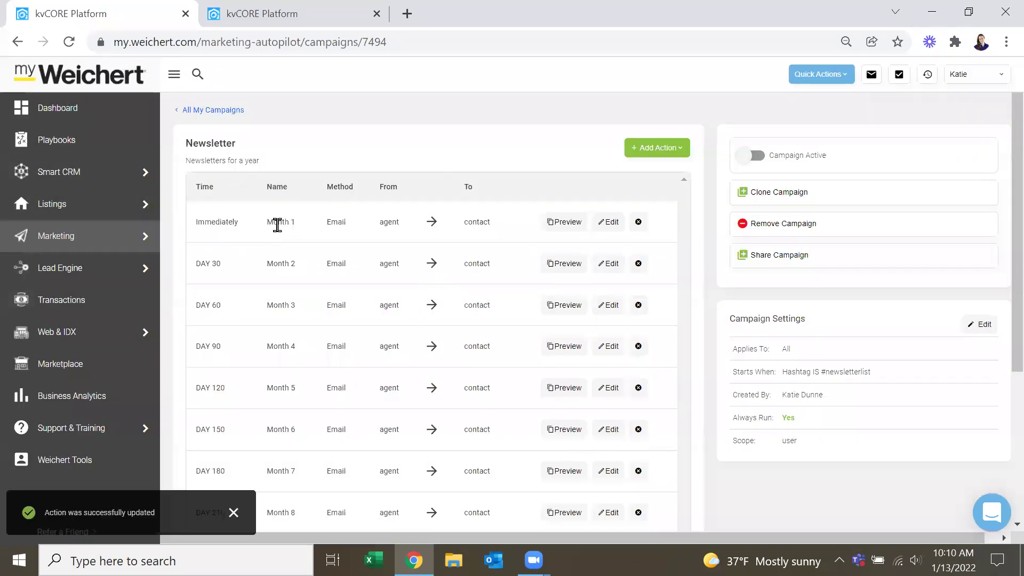
left_click(576, 222)
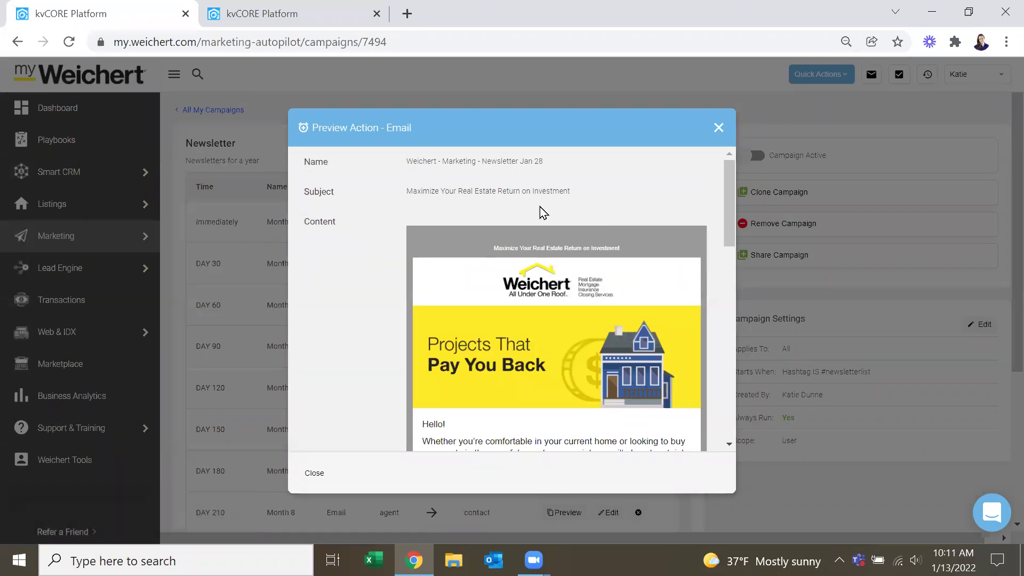
left_click_drag(543, 161, 524, 161)
scroll(642, 312, "down", 6)
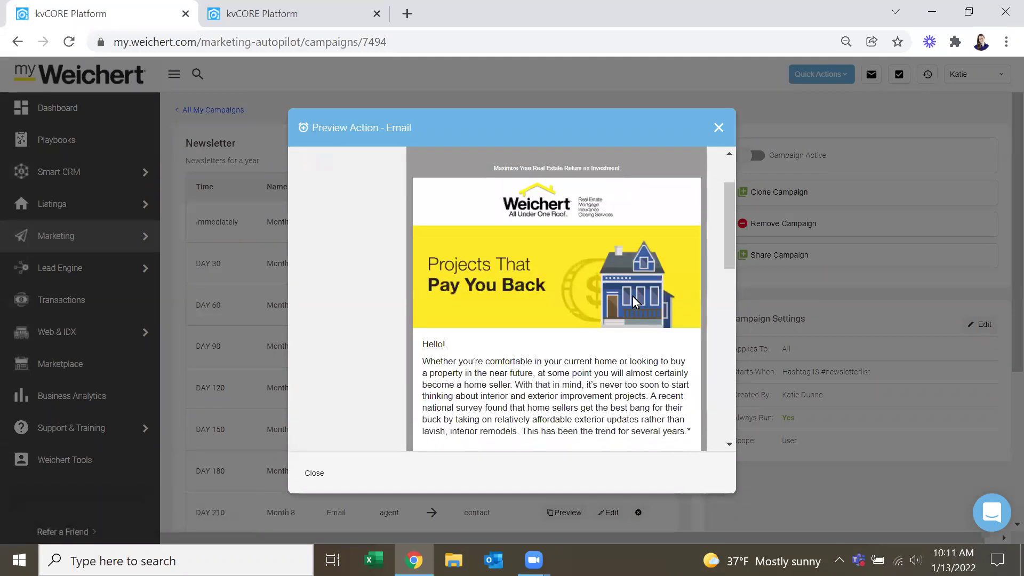
scroll(617, 345, "down", 4)
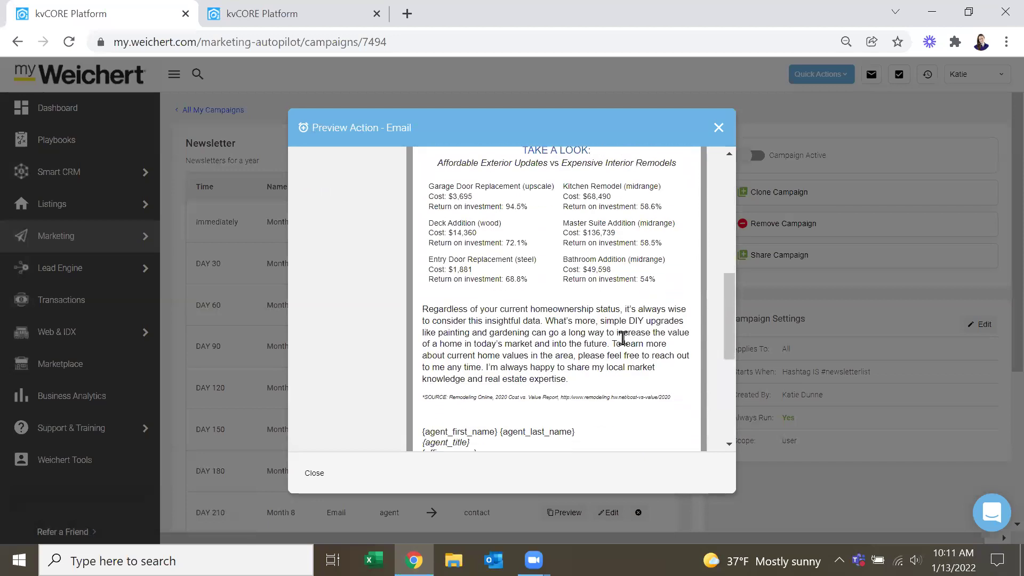
left_click(718, 129)
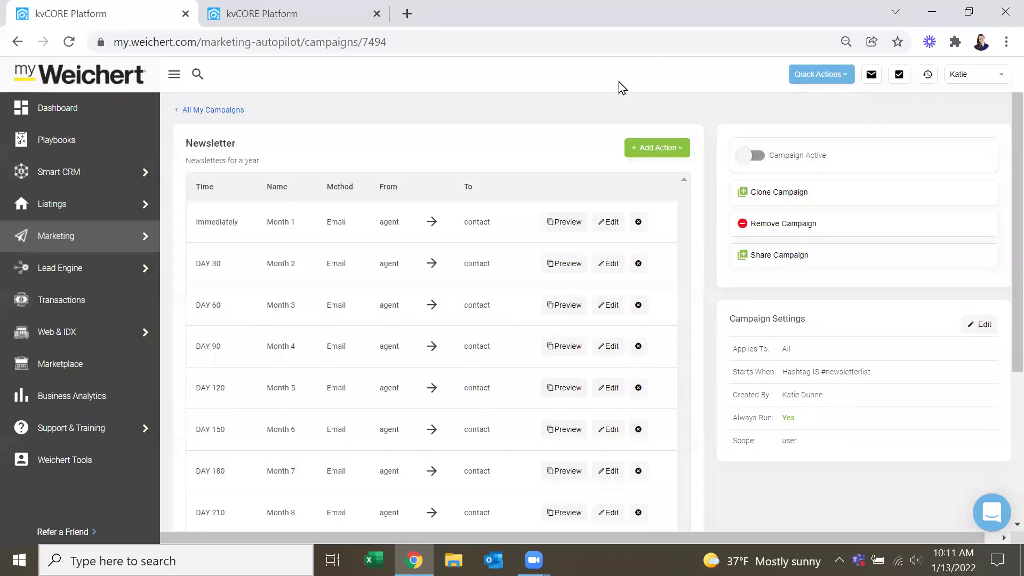
scroll(669, 304, "down", 5)
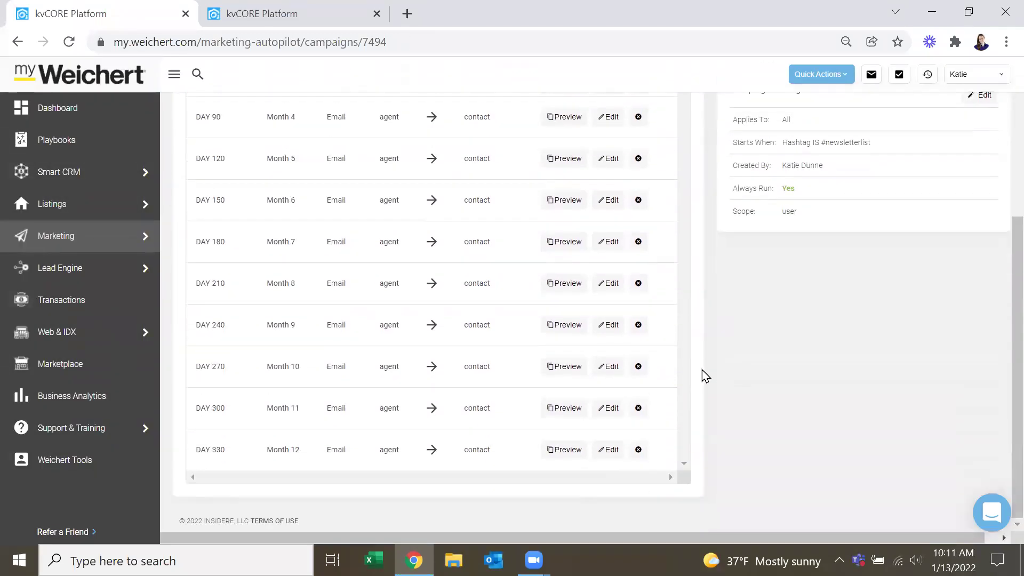
scroll(747, 405, "up", 5)
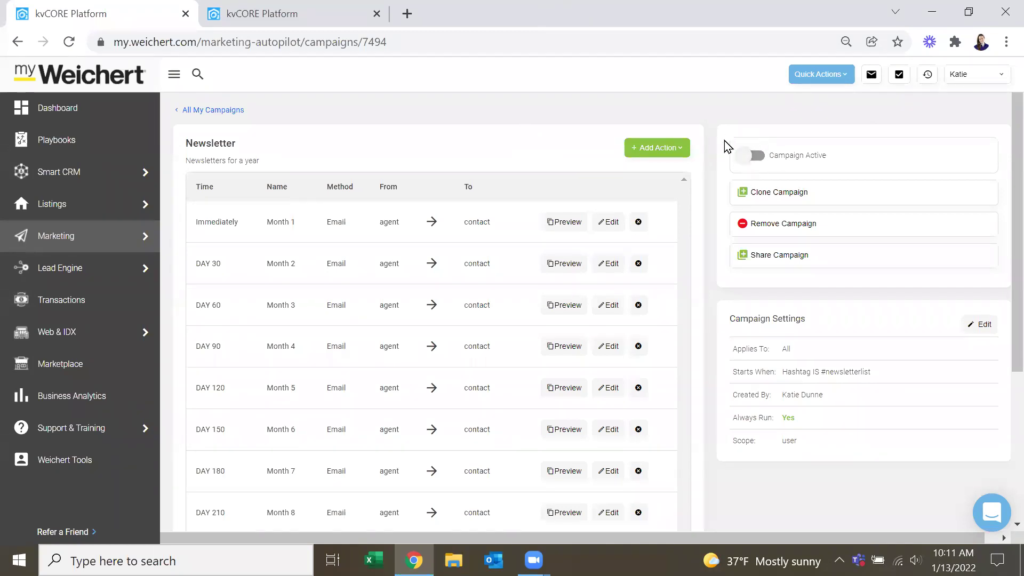
Activate the Newsletter campaign by confirming the status change.
left_click(753, 156)
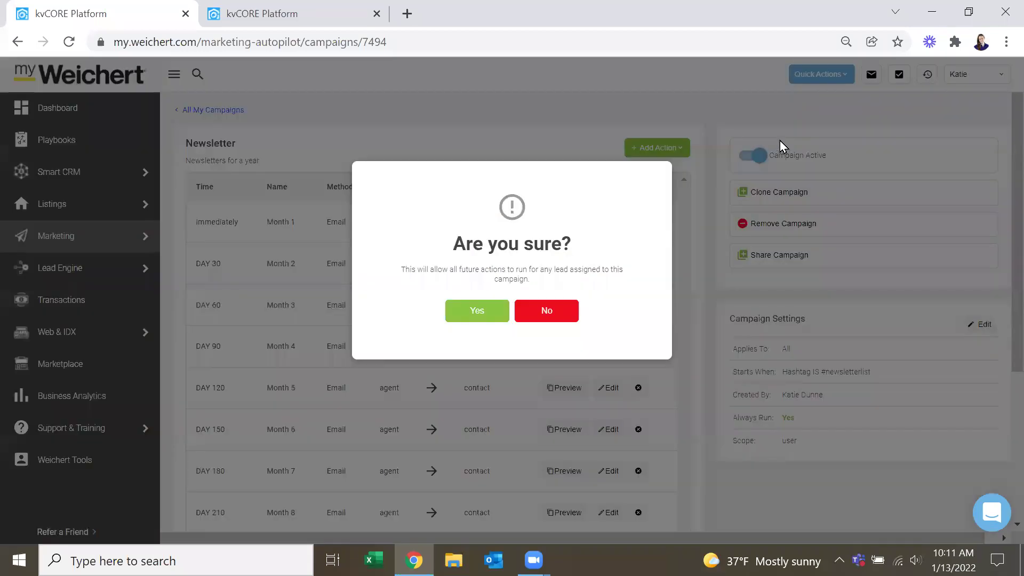
left_click(484, 311)
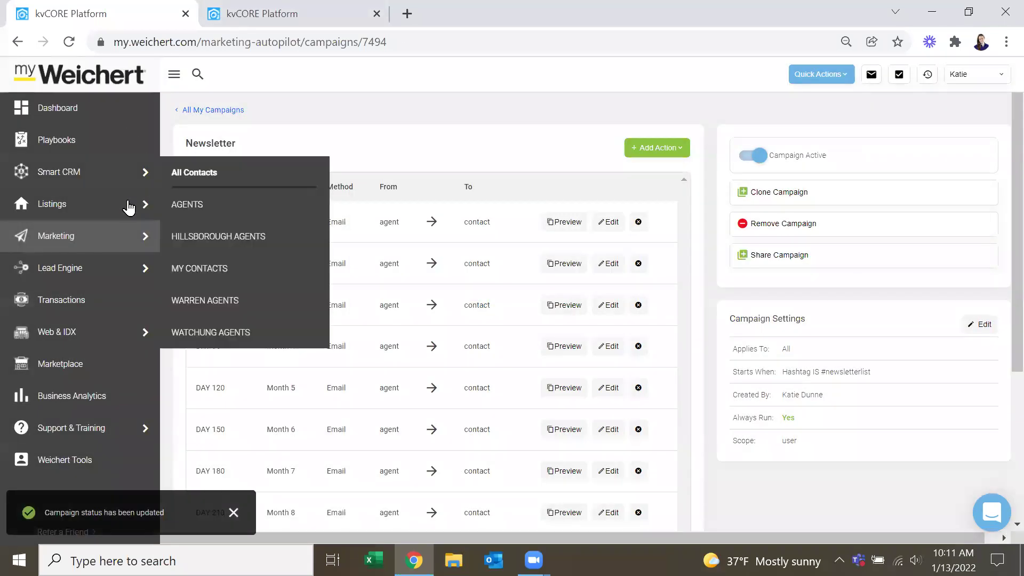
left_click(236, 11)
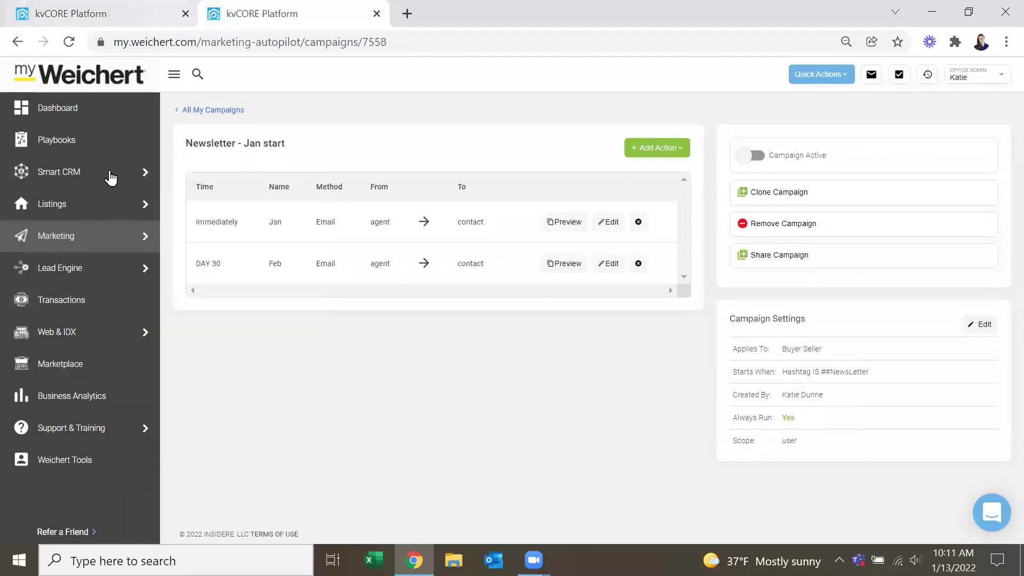
Filter Smart Campaigns by 'newsletter' to list both newsletter campaigns, then open Smart CRM contacts.
left_click(75, 238)
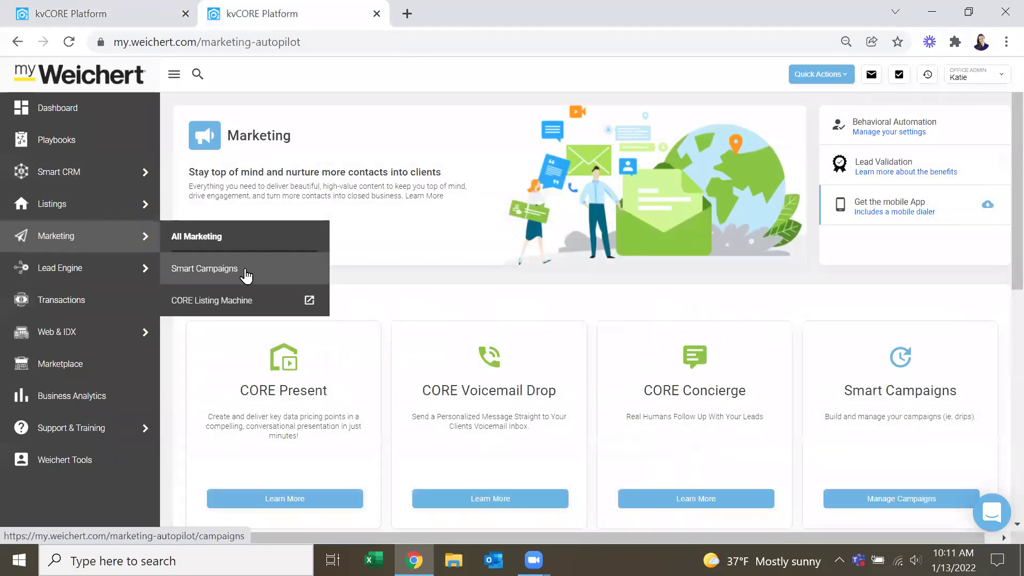
left_click(245, 270)
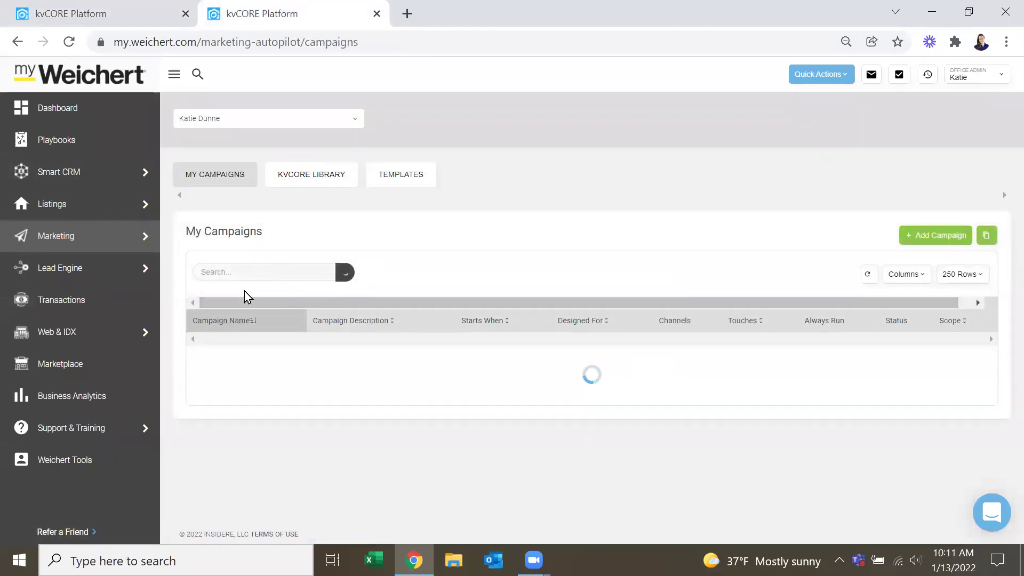
left_click(253, 271)
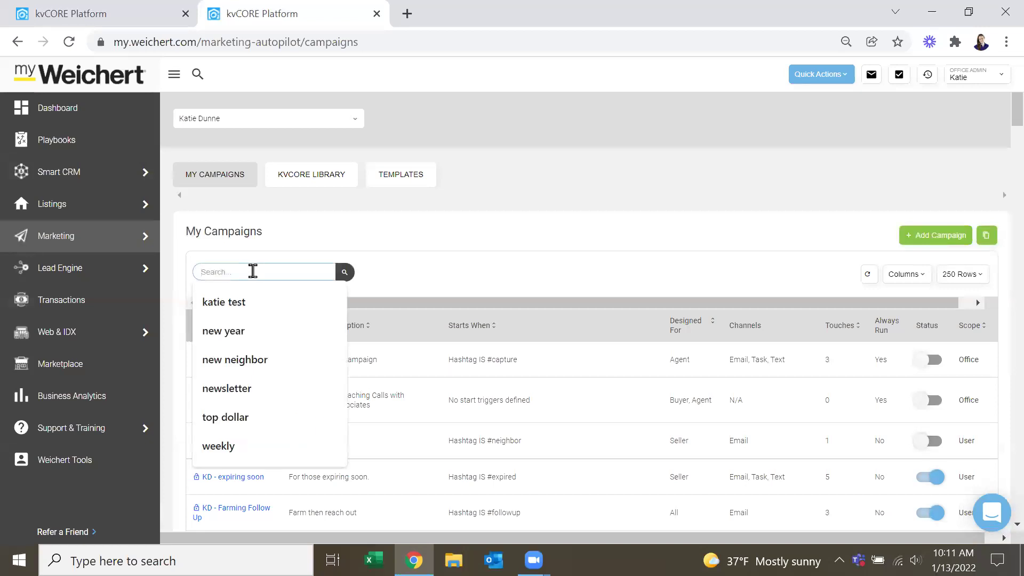
type("newsletter")
left_click(265, 297)
left_click(345, 274)
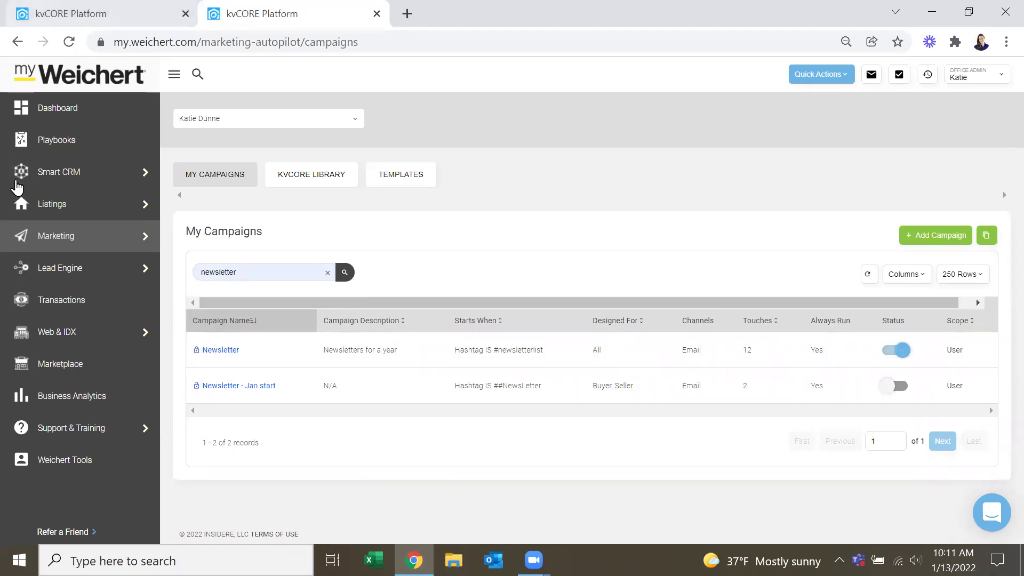
left_click(67, 170)
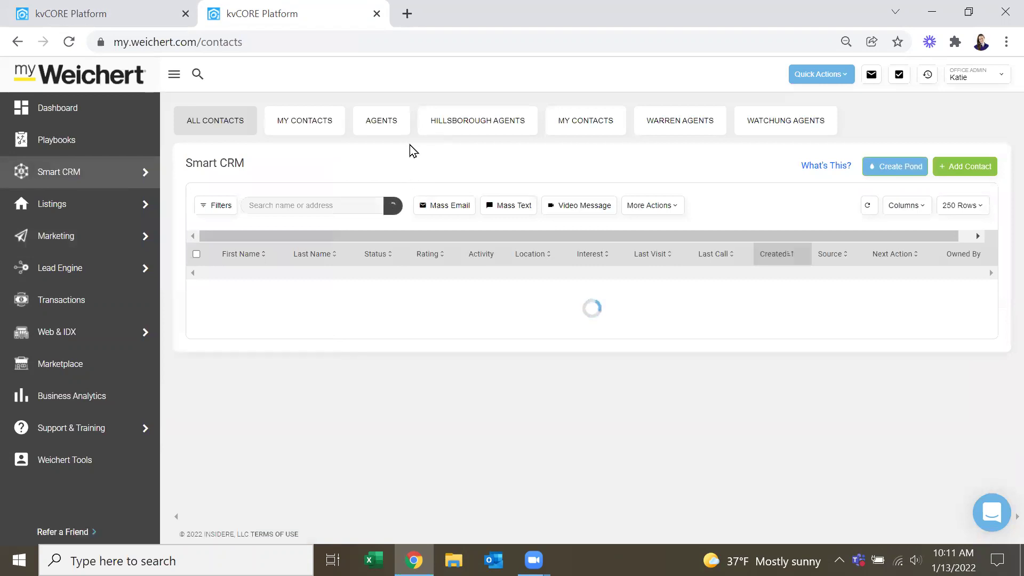
Search My Contacts for the test contact and open their record, closing the wrong one first.
left_click(330, 132)
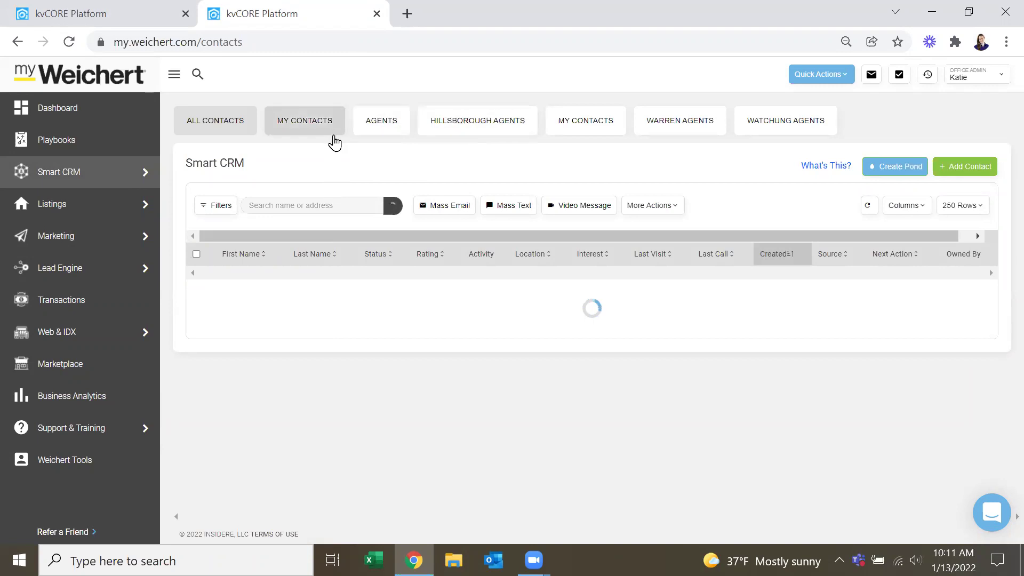
left_click(353, 205)
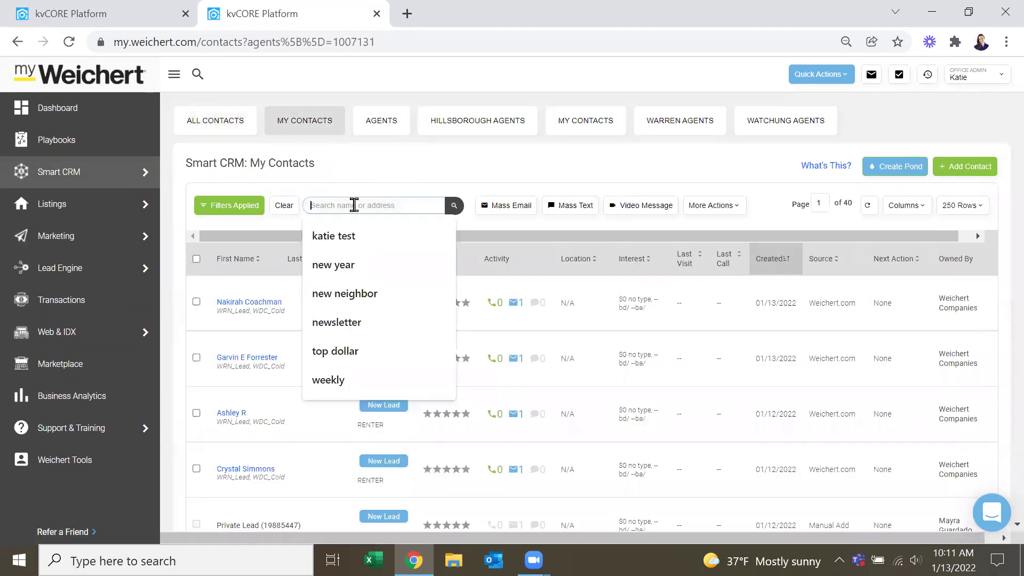
left_click(344, 234)
left_click(453, 203)
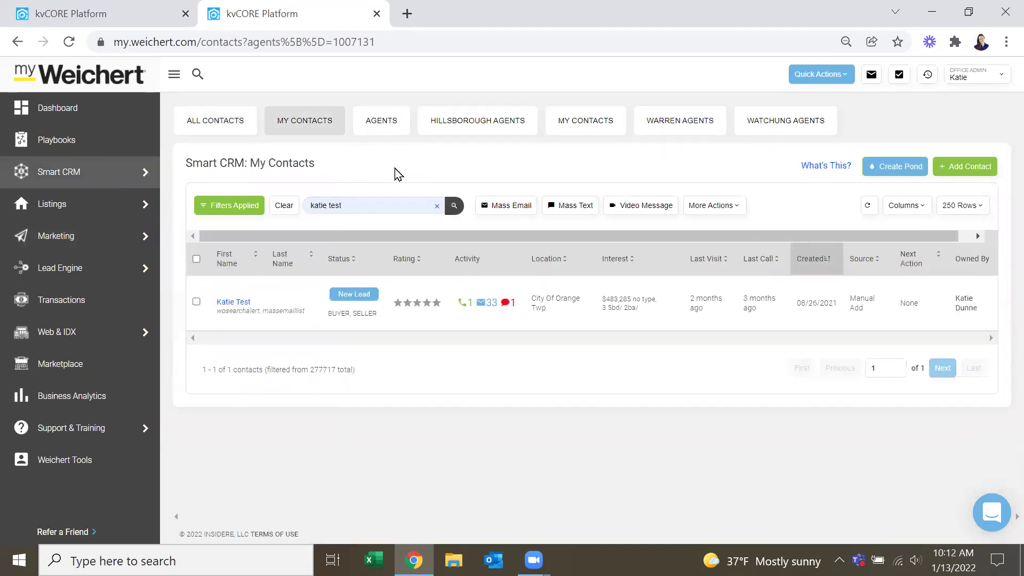
left_click(240, 302)
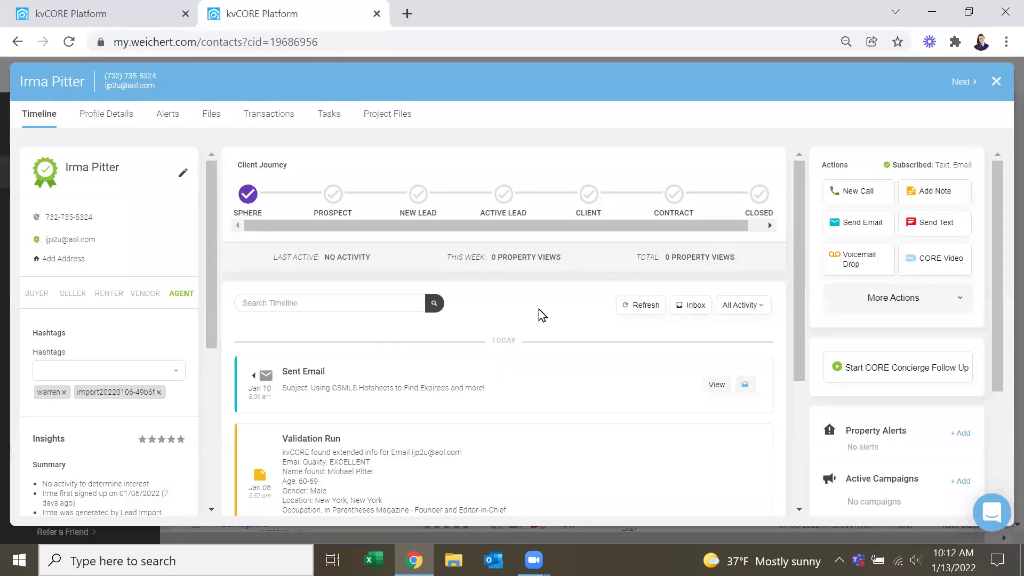
left_click(997, 81)
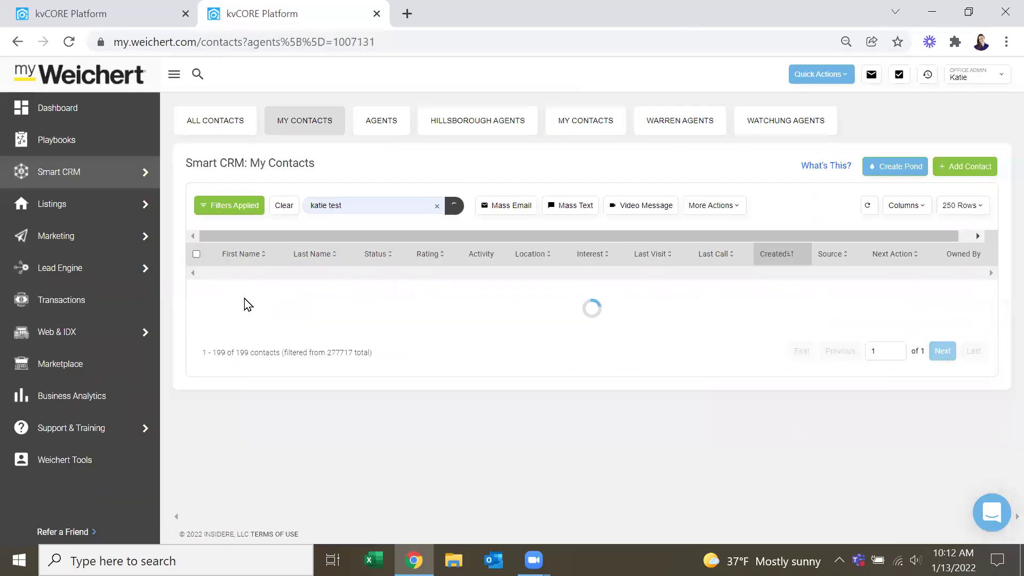
left_click(230, 303)
scroll(949, 320, "down", 3)
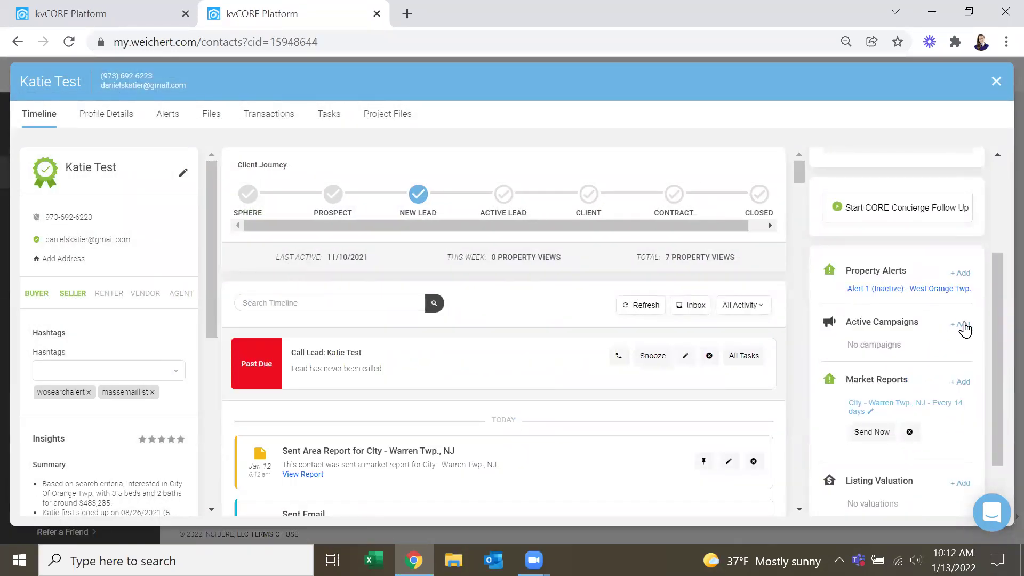
Add the Newsletter campaign to the test contact's Active Campaigns, then return to the campaign tab.
left_click(963, 326)
left_click(924, 350)
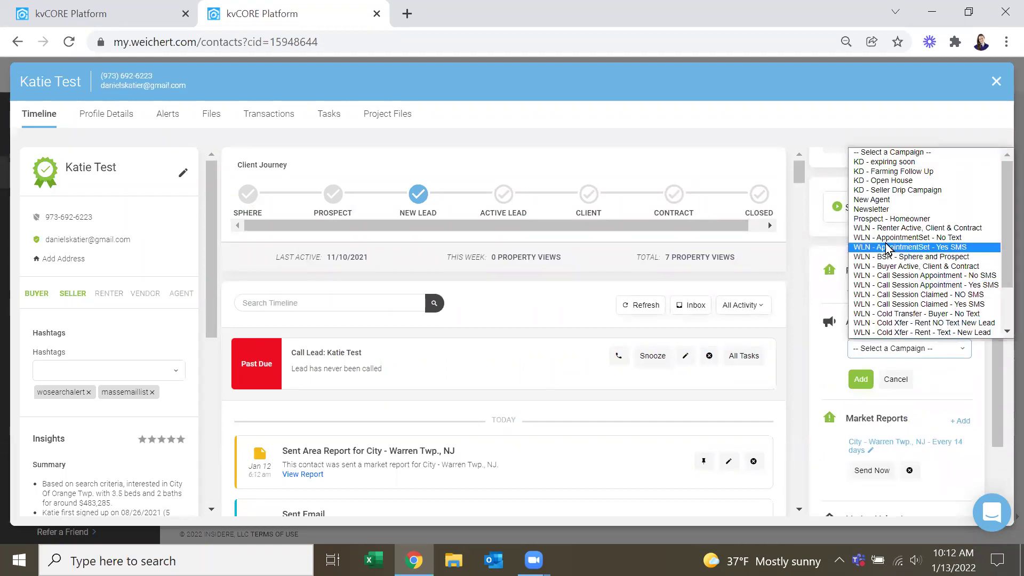
left_click(878, 210)
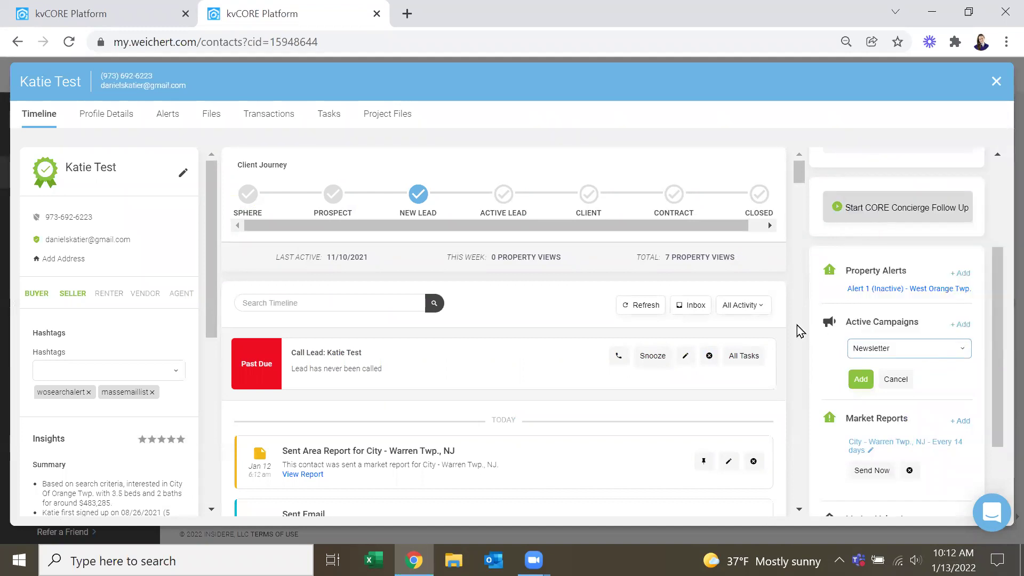
left_click(862, 381)
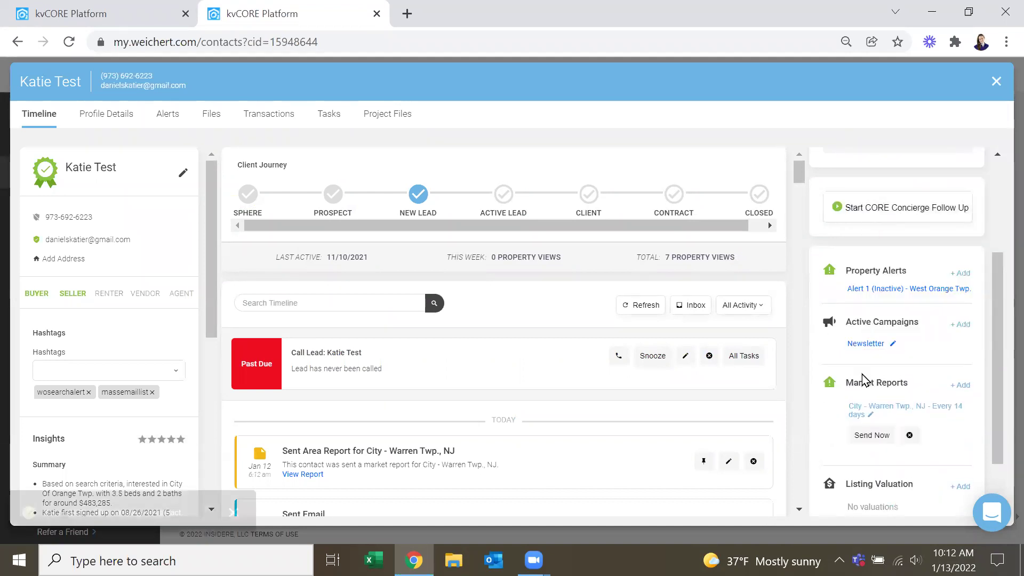
scroll(601, 358, "down", 3)
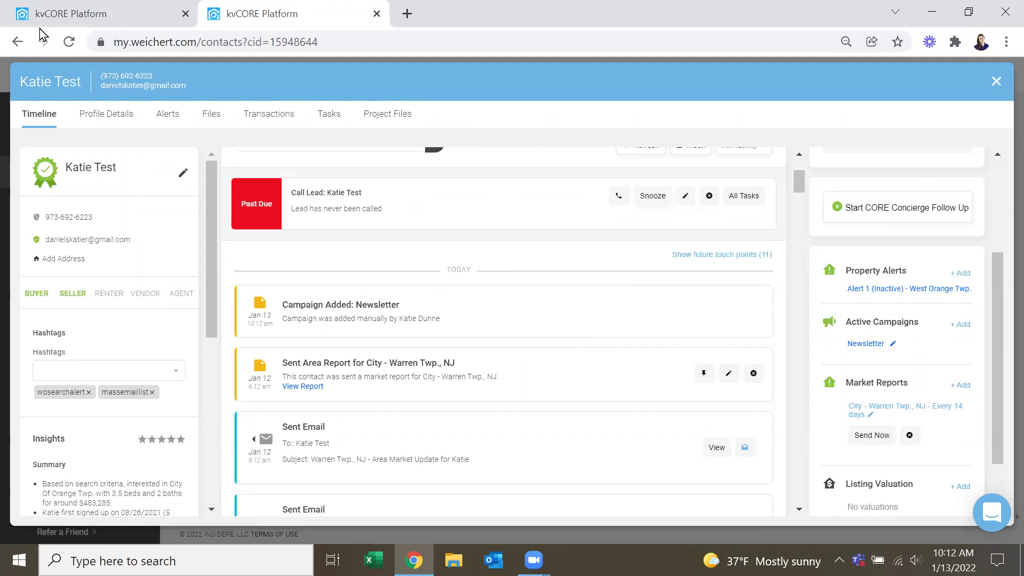
left_click(58, 15)
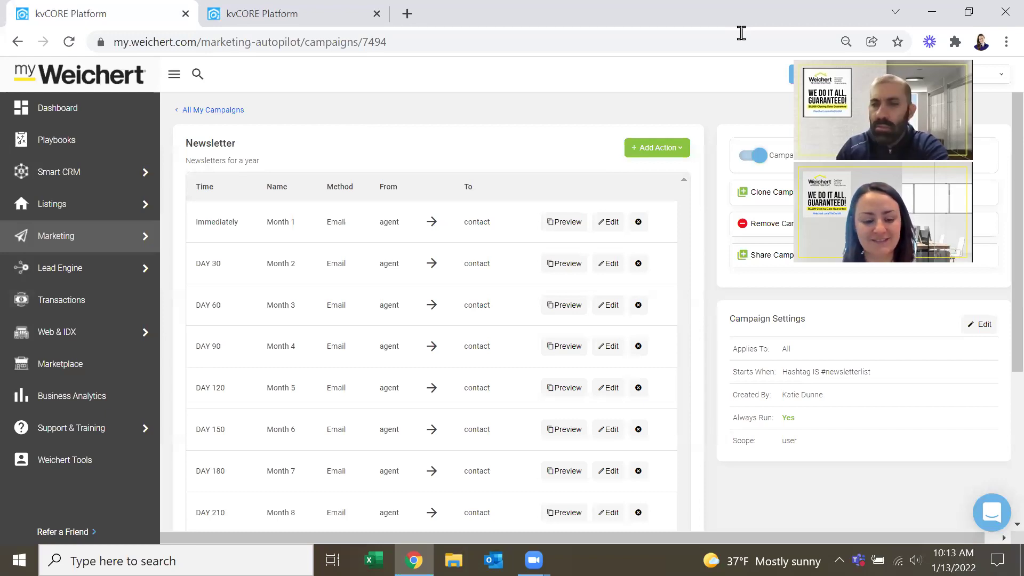
Open the Month 1 row's Edit Action - Email dialog.
key("XF86AudioRaiseVolume")
key("XF86AudioRaiseVolume")
key("XF86AudioRaiseVolume")
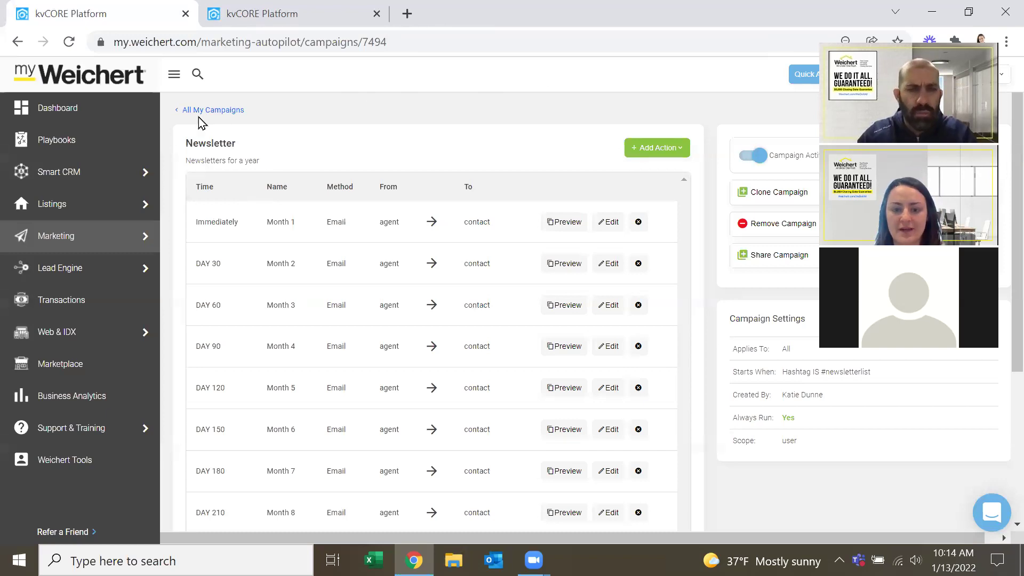
left_click(610, 224)
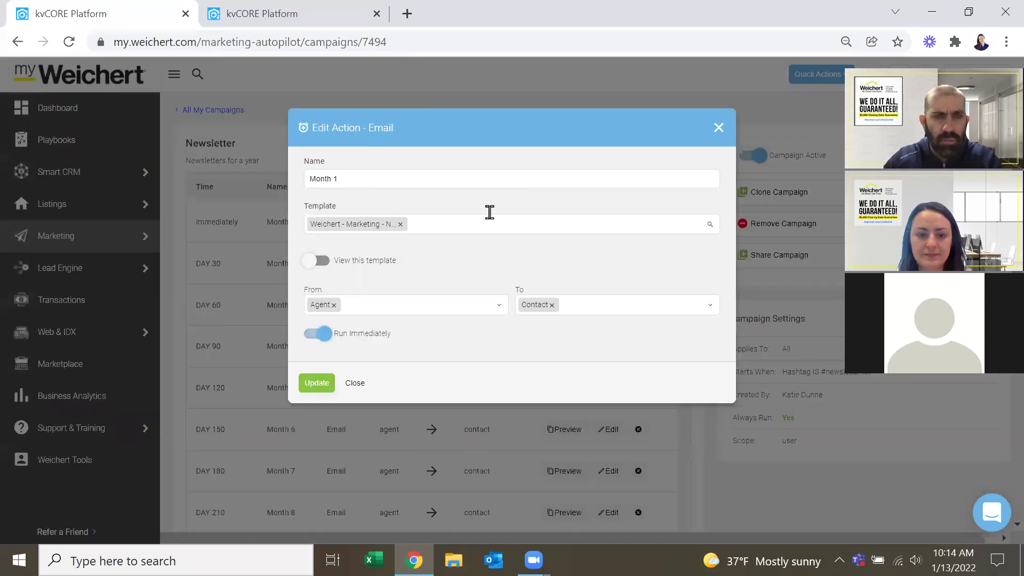
Toggle Run Immediately off and back on, keep Minutes, and close Month 1 without saving.
left_click(323, 334)
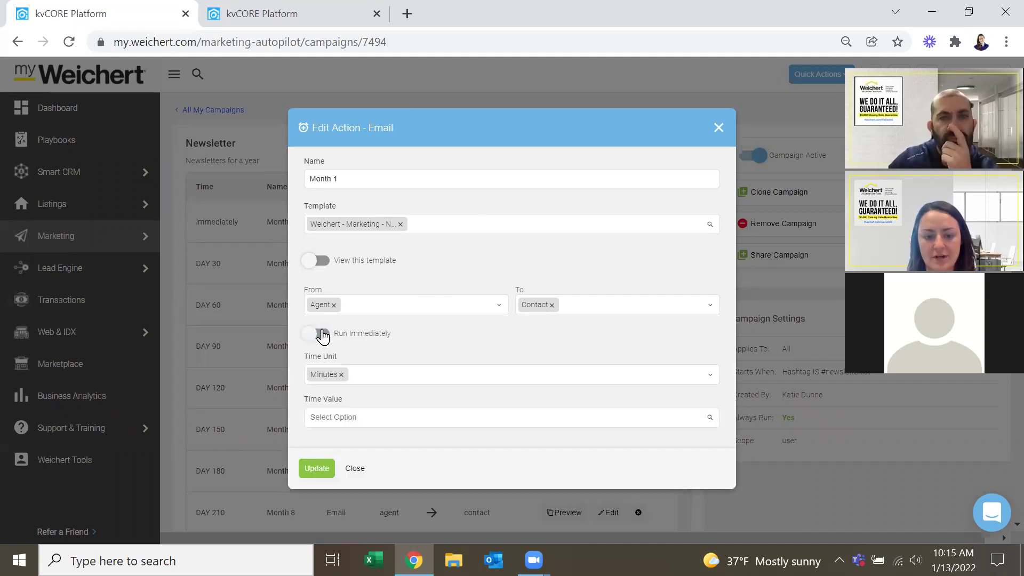
left_click(355, 374)
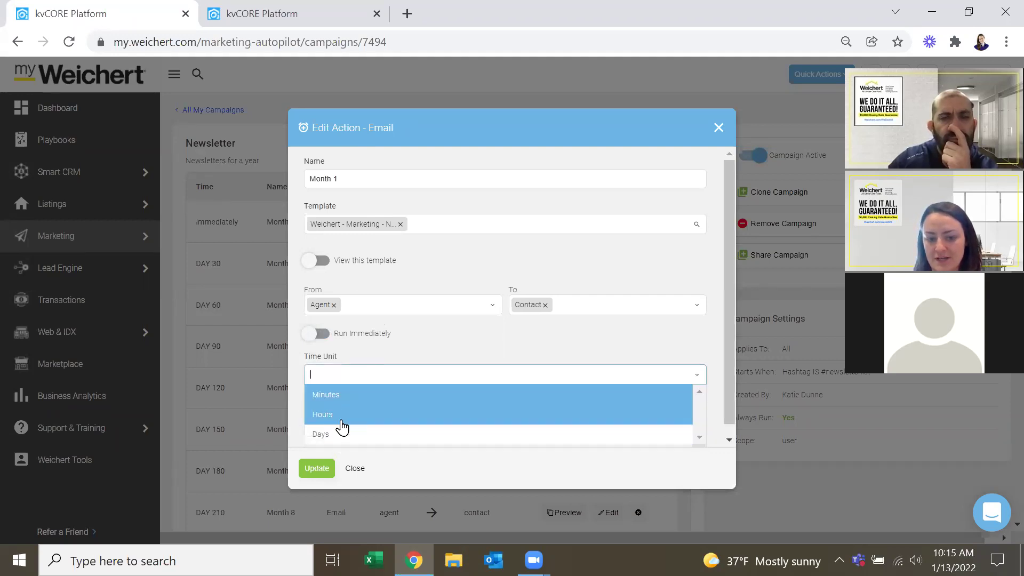
left_click(381, 352)
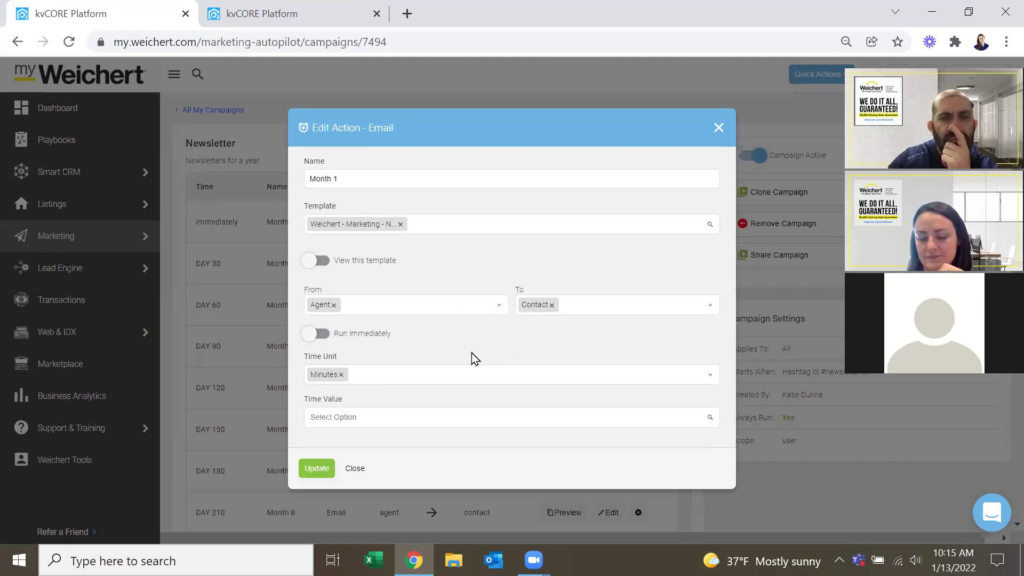
left_click(311, 335)
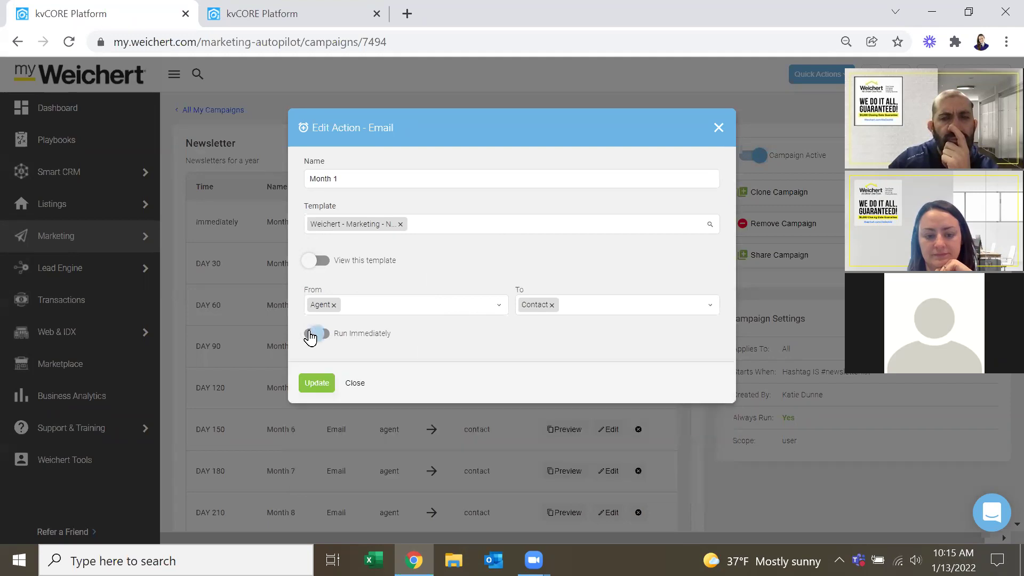
left_click(355, 383)
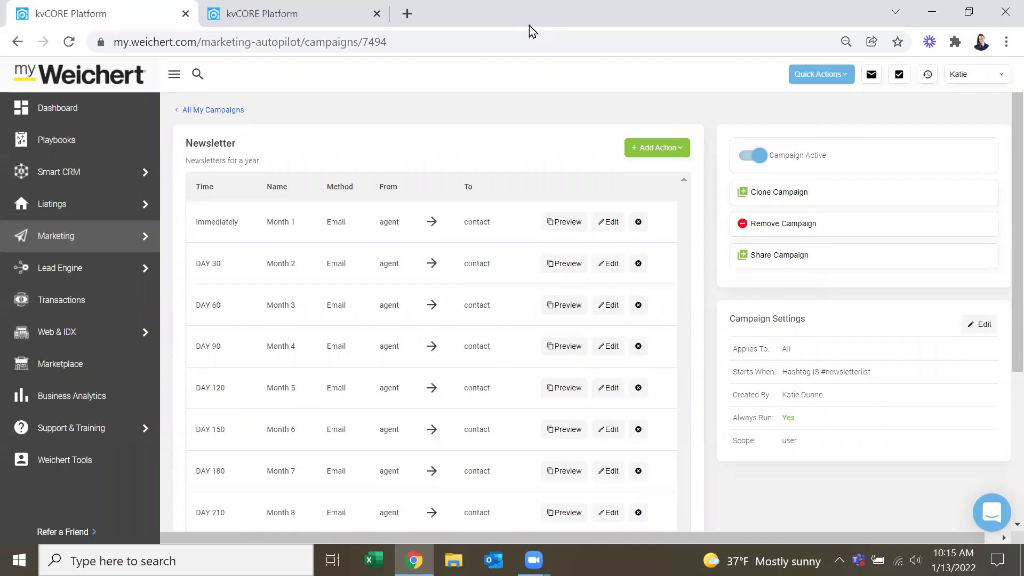
left_click(347, 16)
left_click(149, 16)
Start cloning the Newsletter campaign and advance to the campaign details step.
left_click(786, 198)
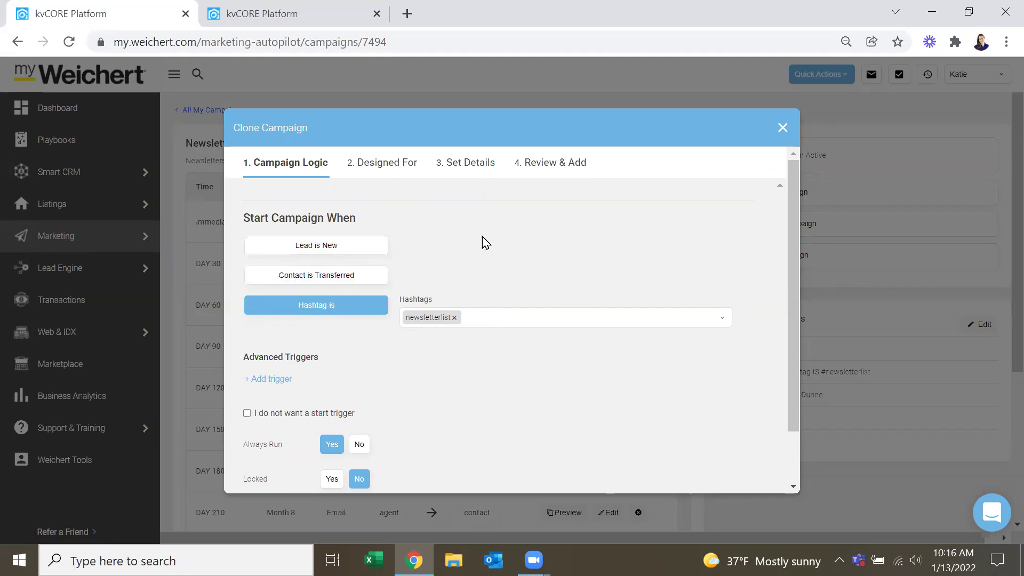
scroll(469, 266, "down", 2)
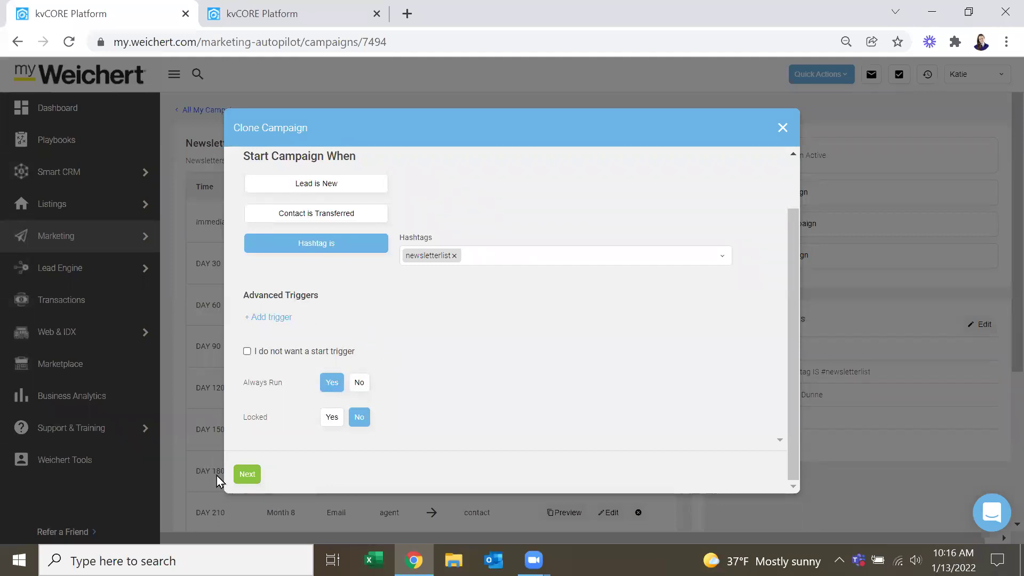
left_click(249, 474)
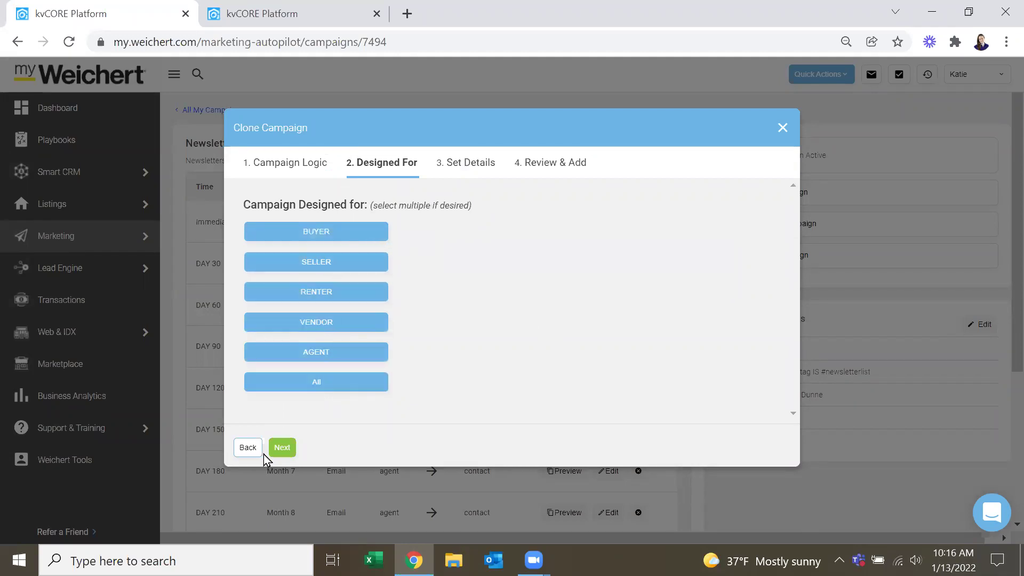
left_click(283, 448)
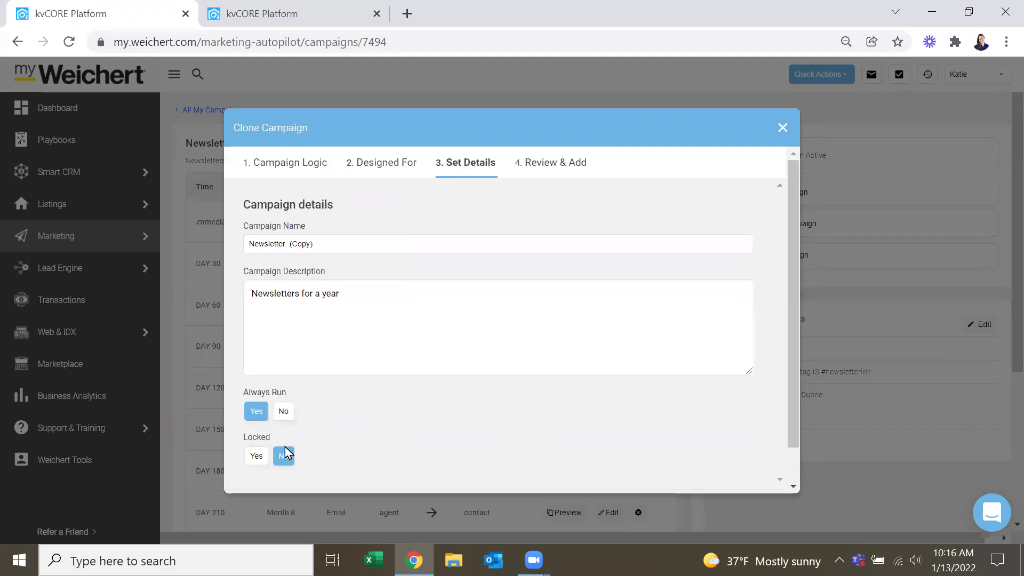
Name the clone '2022 Newsletters - Jan Start', review it, and finish creating it.
left_click_drag(349, 245, 286, 247)
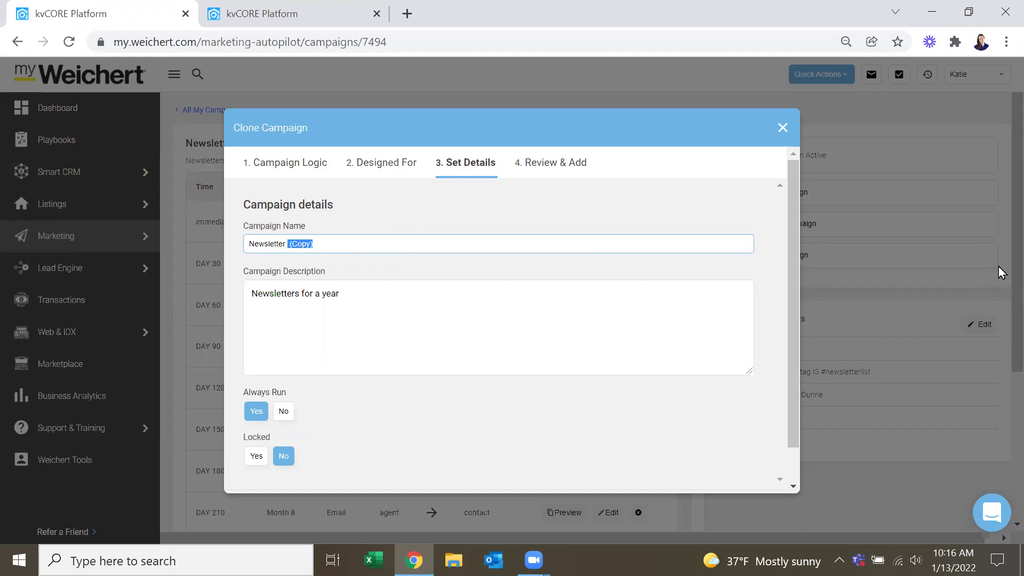
key("BackSpace")
left_click_drag(313, 239, 215, 258)
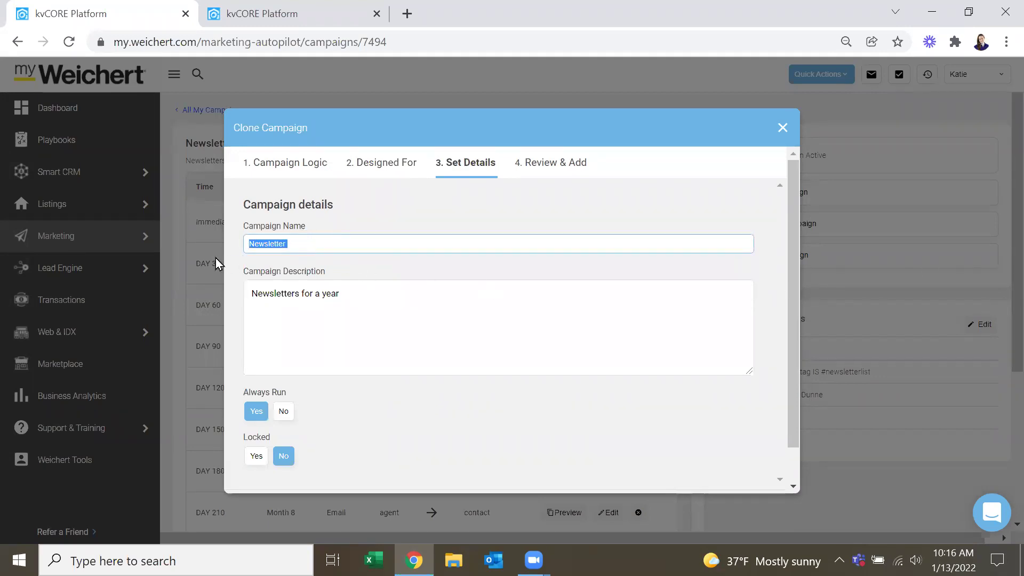
type("2022 Newsletters - Jan Start")
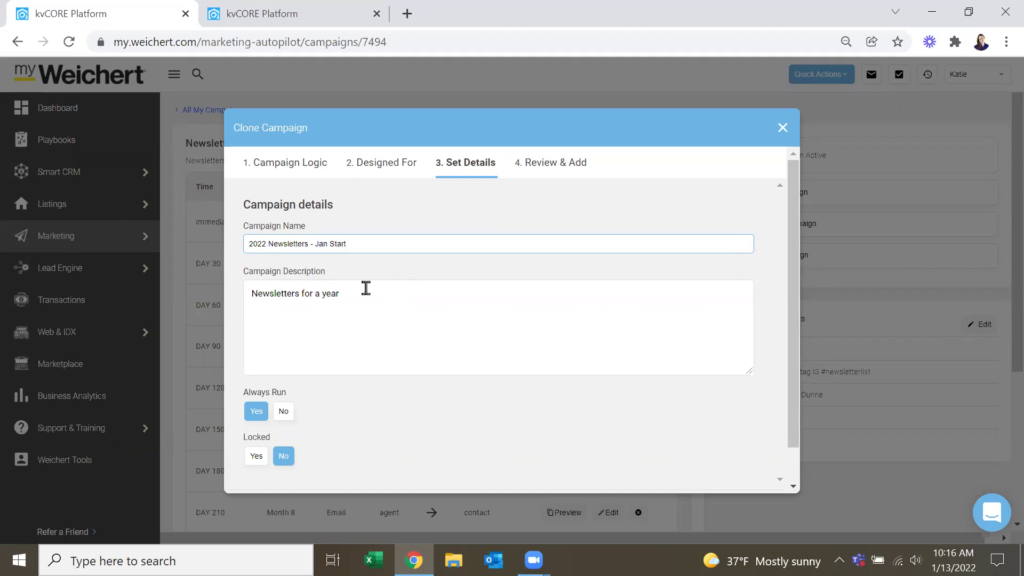
scroll(378, 326, "down", 1)
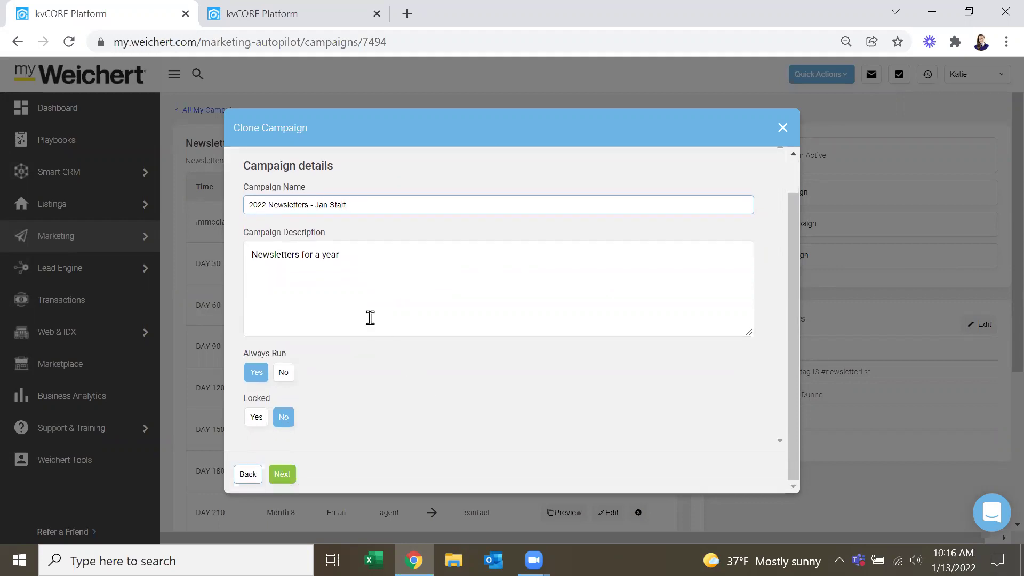
left_click(281, 476)
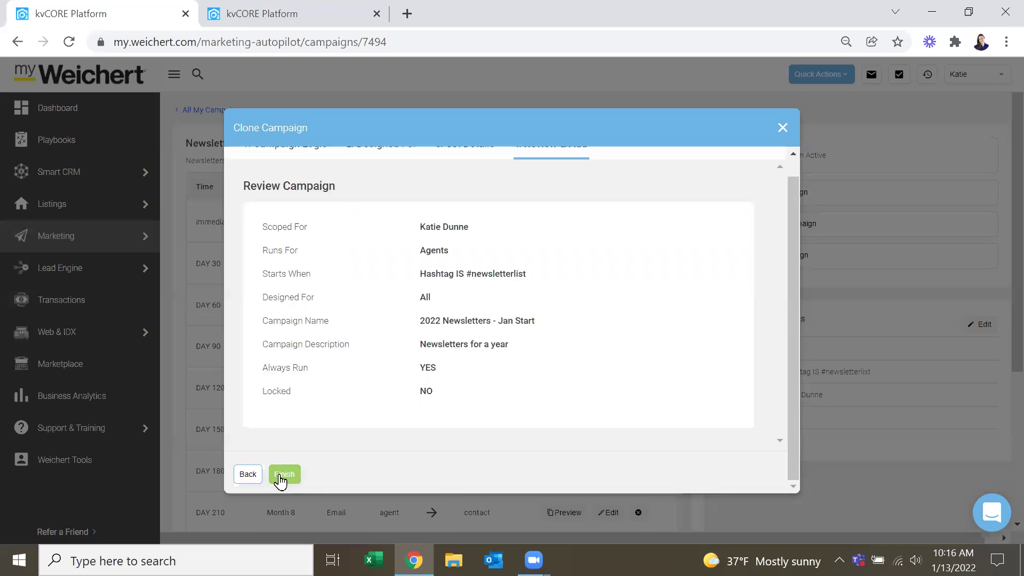
scroll(624, 354, "up", 1)
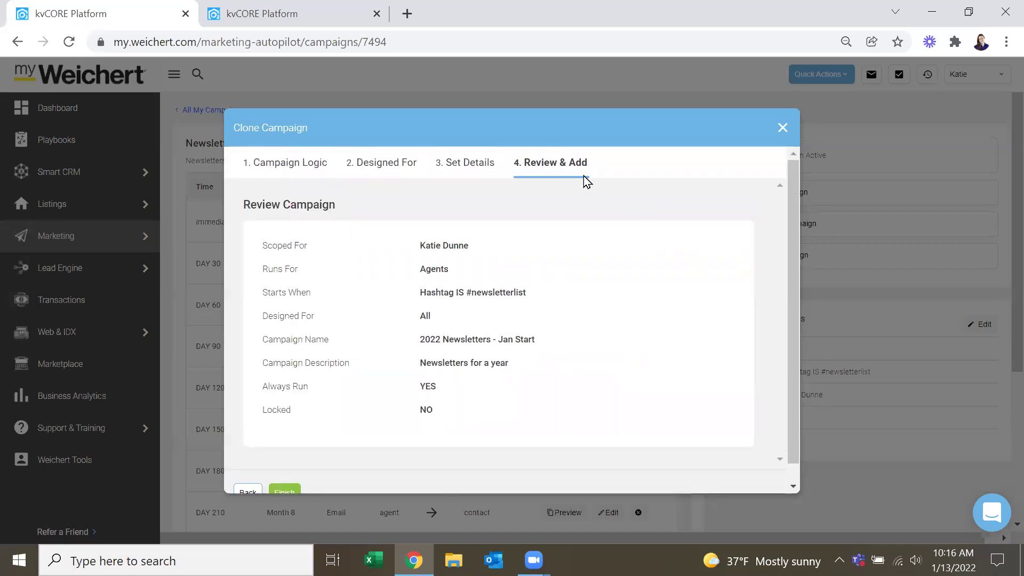
scroll(292, 452, "down", 1)
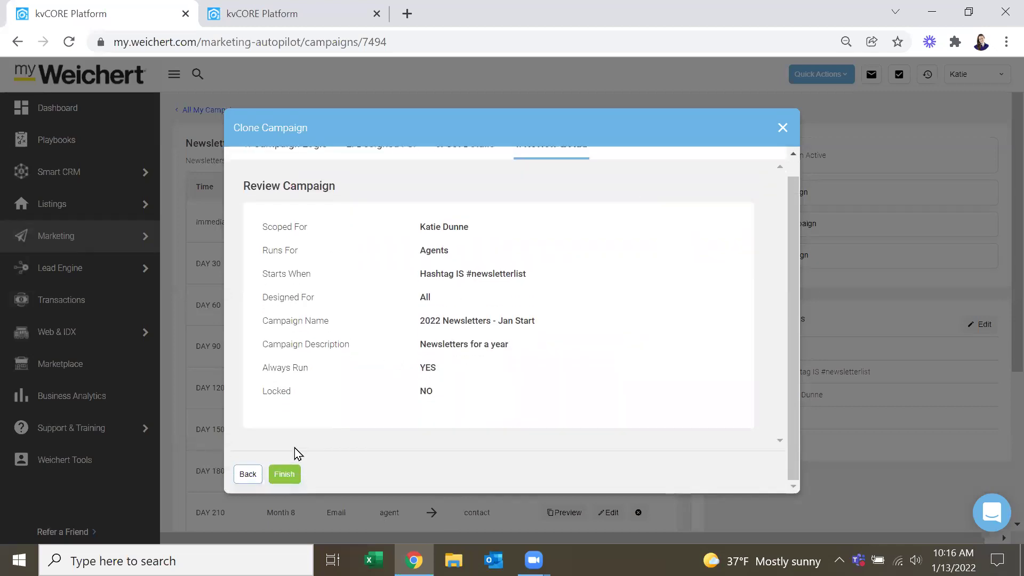
left_click(285, 476)
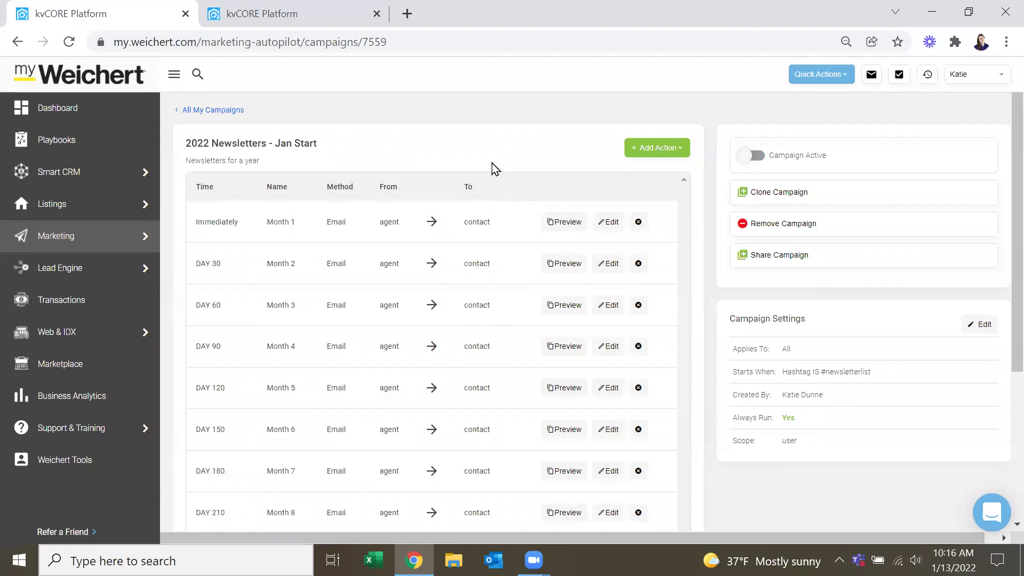
Look over the new campaign's steps, then go to the test contact's timeline tab.
scroll(442, 231, "down", 1)
scroll(443, 231, "down", 1)
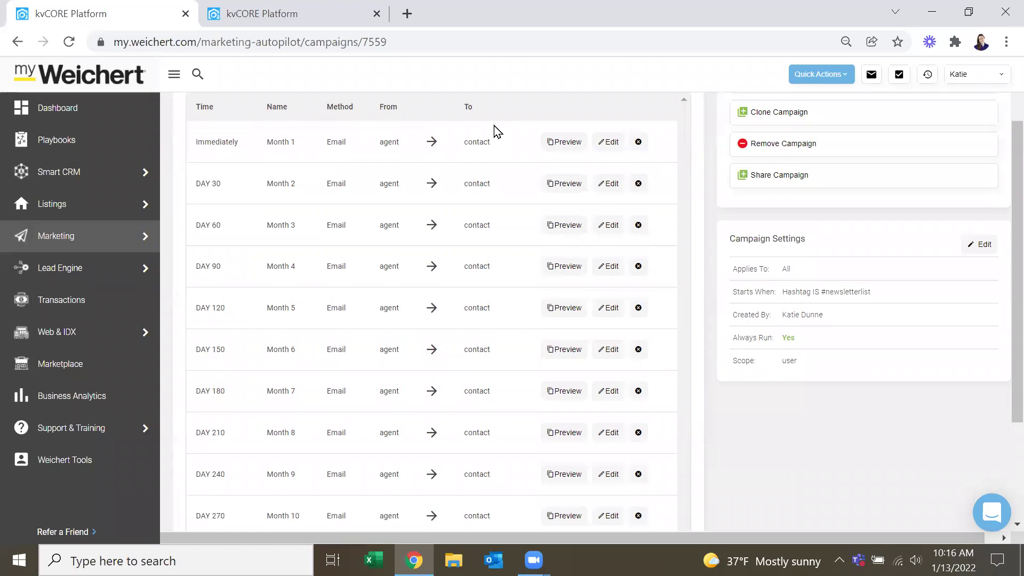
left_click(274, 13)
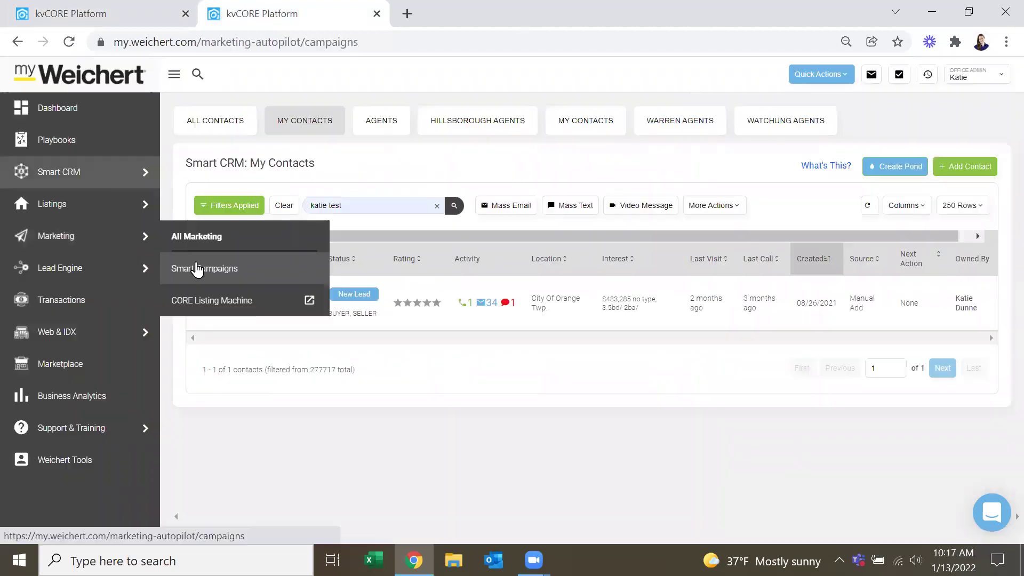
Search the Smart Campaigns email templates for 'newsletter' and scroll the results.
left_click(199, 270)
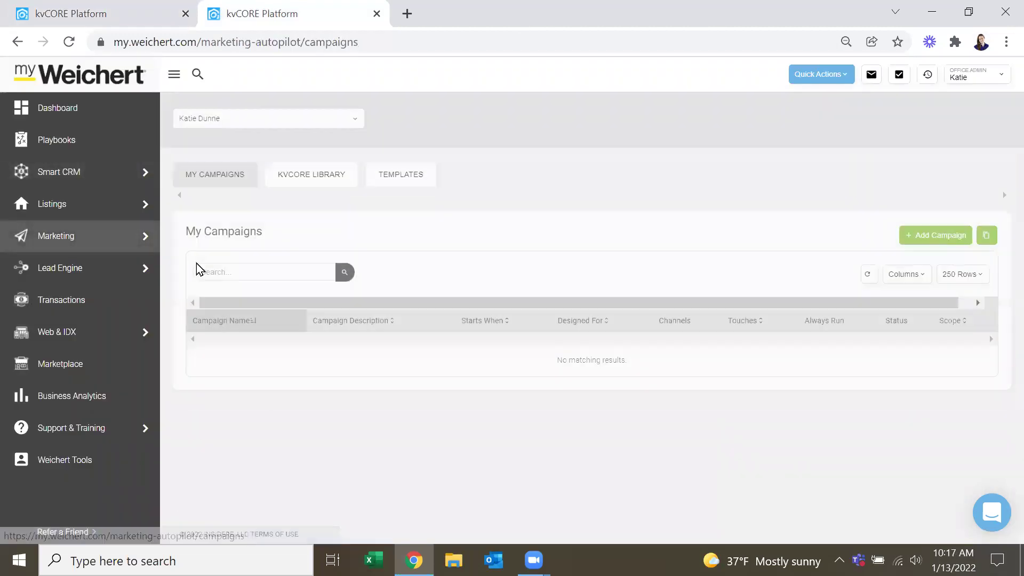
left_click(406, 176)
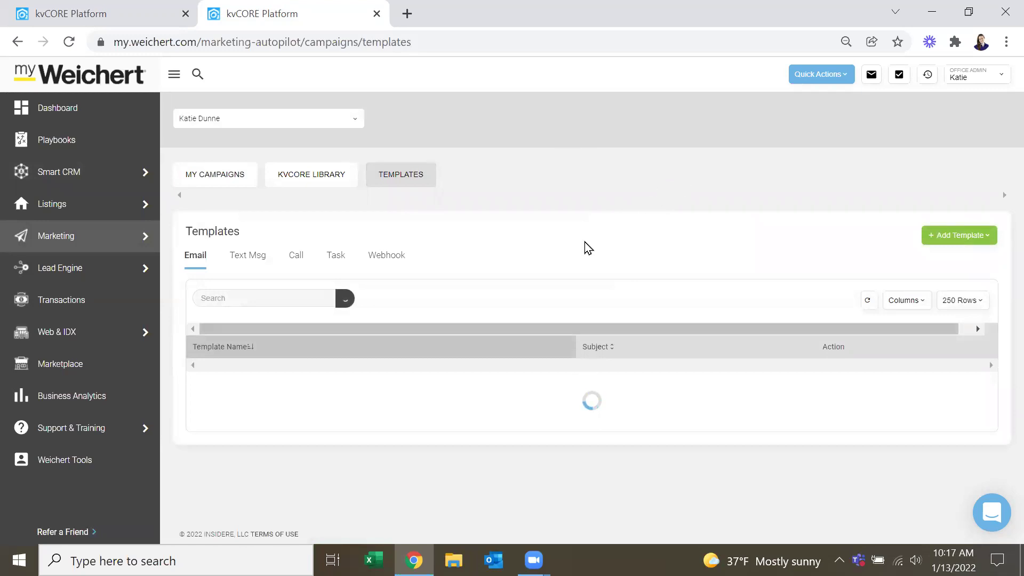
left_click(275, 296)
type("newsletter")
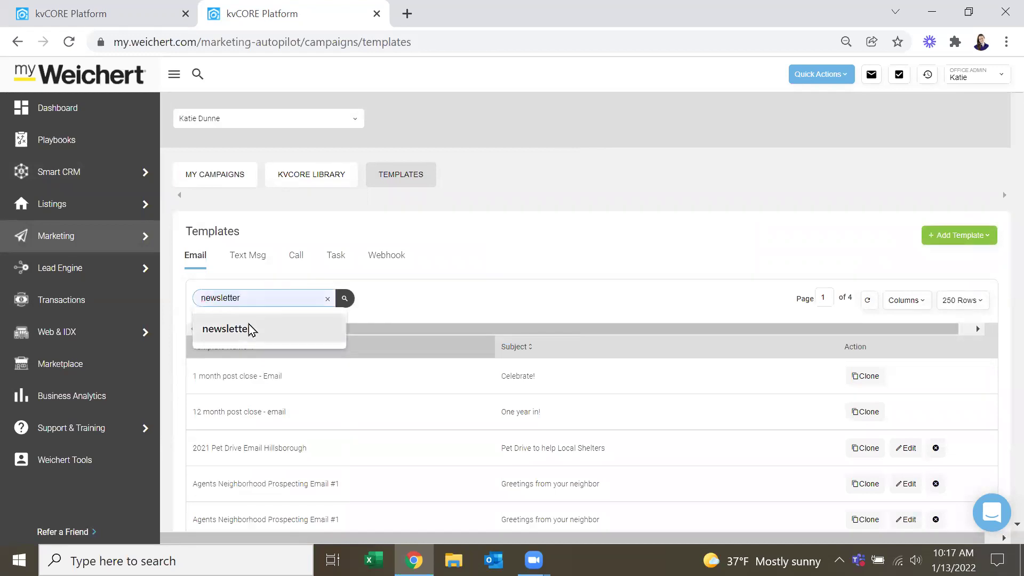
left_click(247, 330)
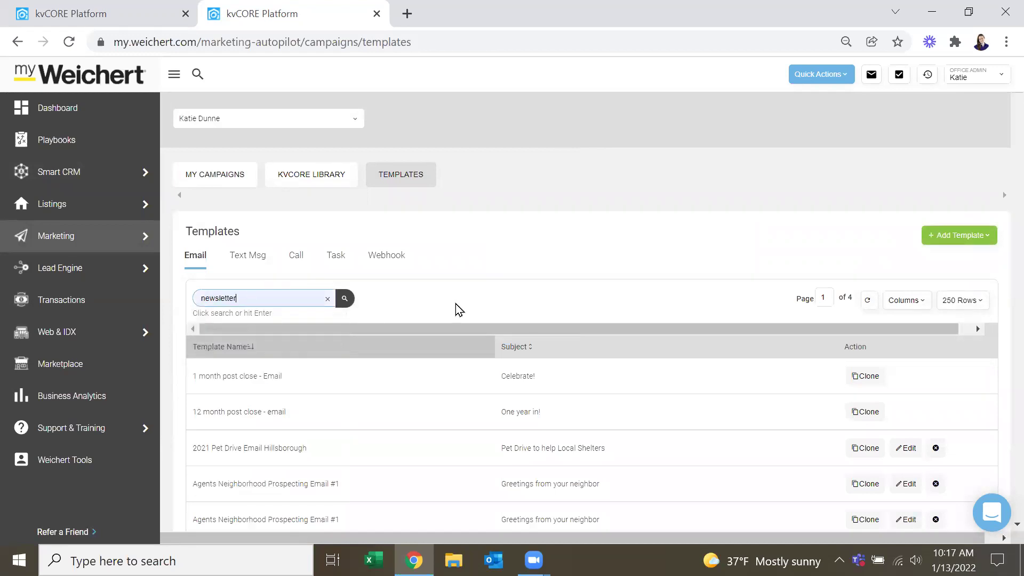
left_click(345, 301)
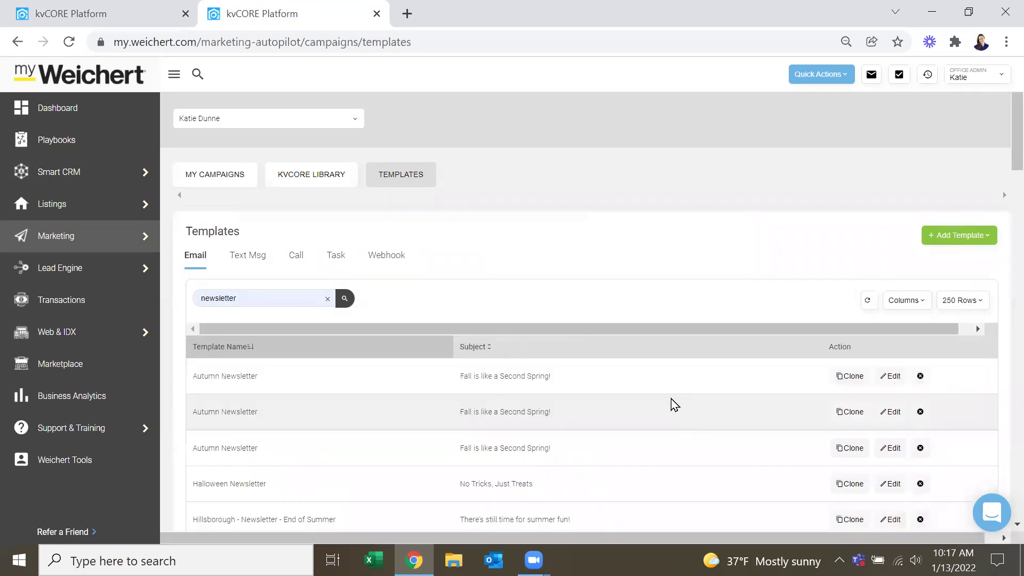
scroll(656, 428, "down", 1)
scroll(647, 428, "down", 20)
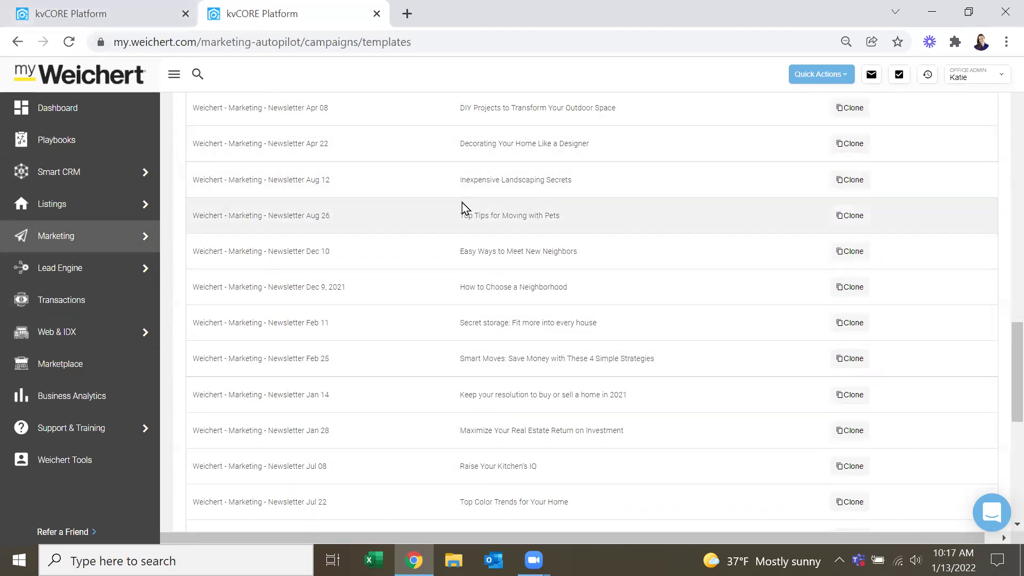
scroll(575, 239, "up", 10)
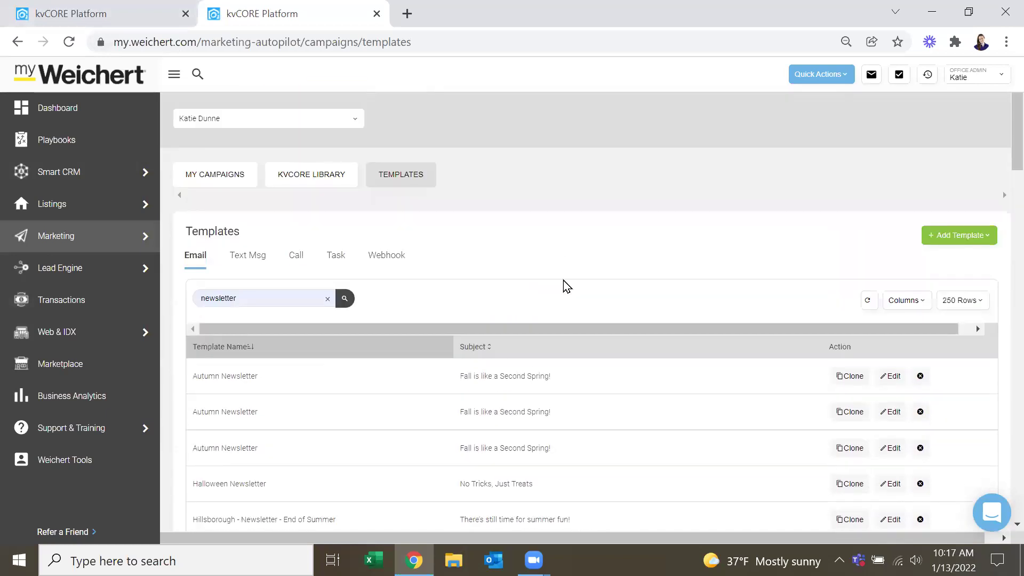
Check the add-template options, then browse the Weichert - Marketing newsletter templates.
left_click(954, 240)
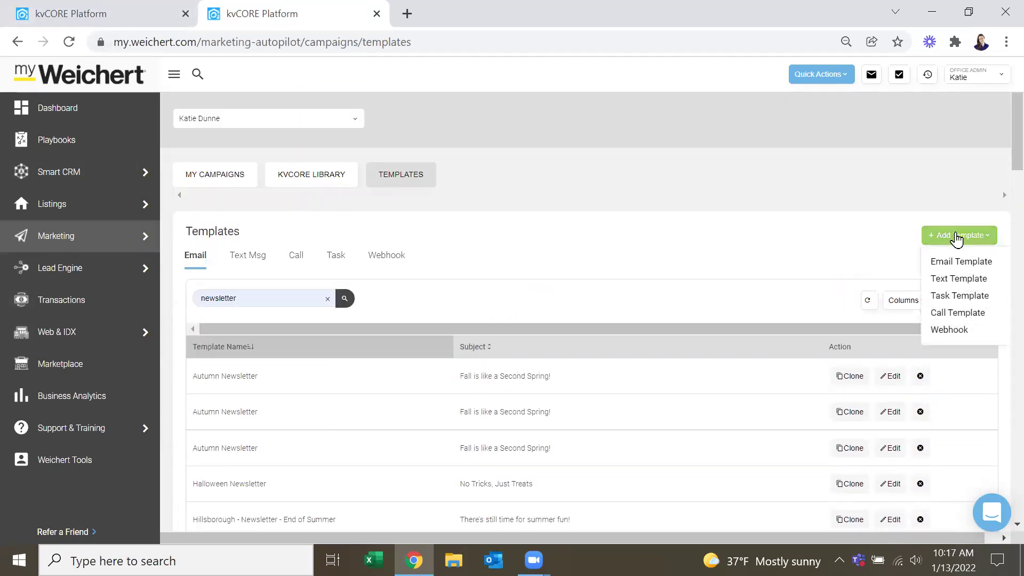
left_click(664, 245)
scroll(648, 238, "down", 14)
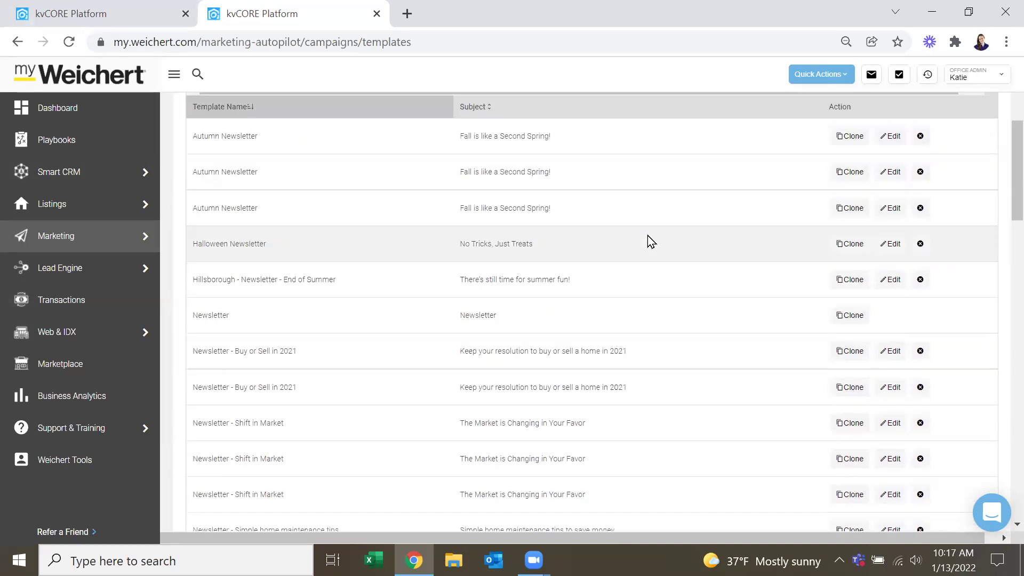
scroll(556, 316, "down", 10)
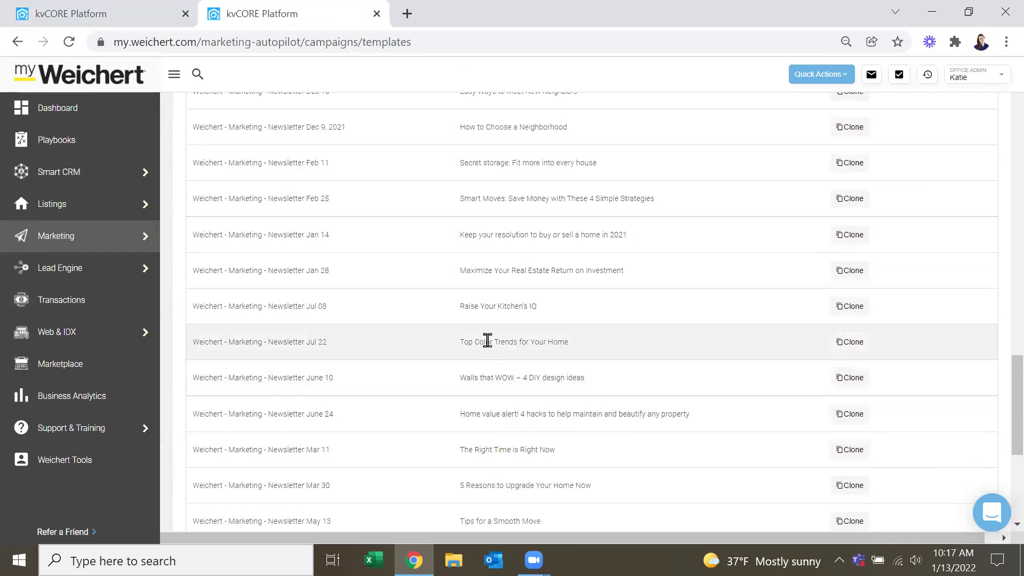
scroll(441, 316, "up", 1)
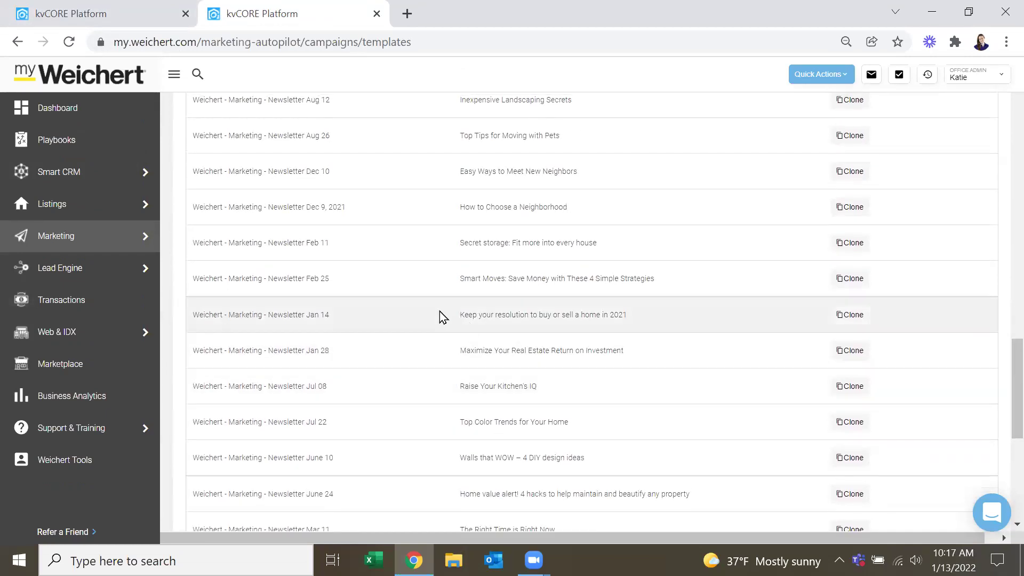
Clone the Weichert - Marketing - Newsletter Jan 14 template and return to the cloned campaign.
left_click(850, 316)
scroll(570, 315, "down", 1)
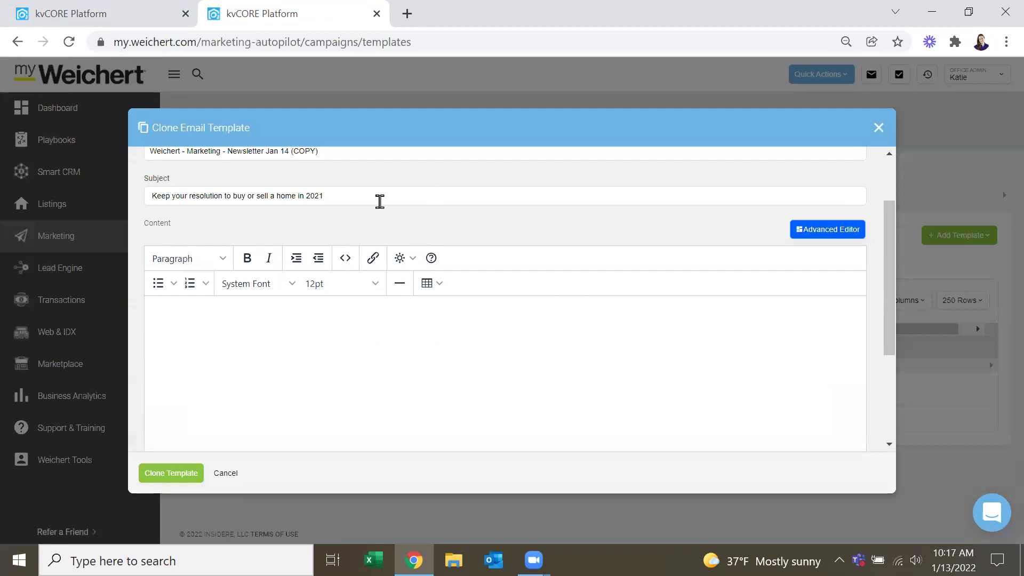
left_click(360, 196)
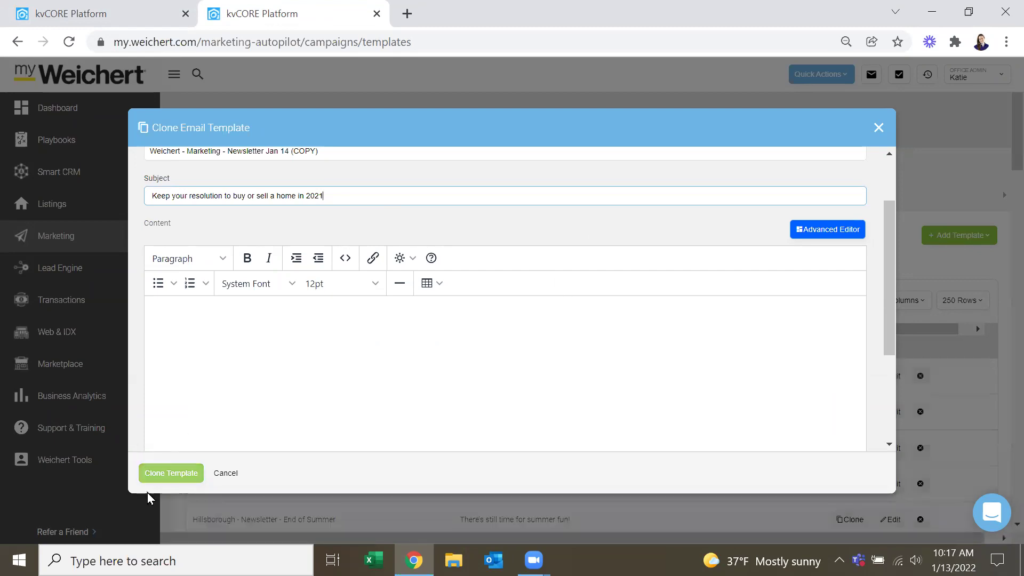
left_click(169, 475)
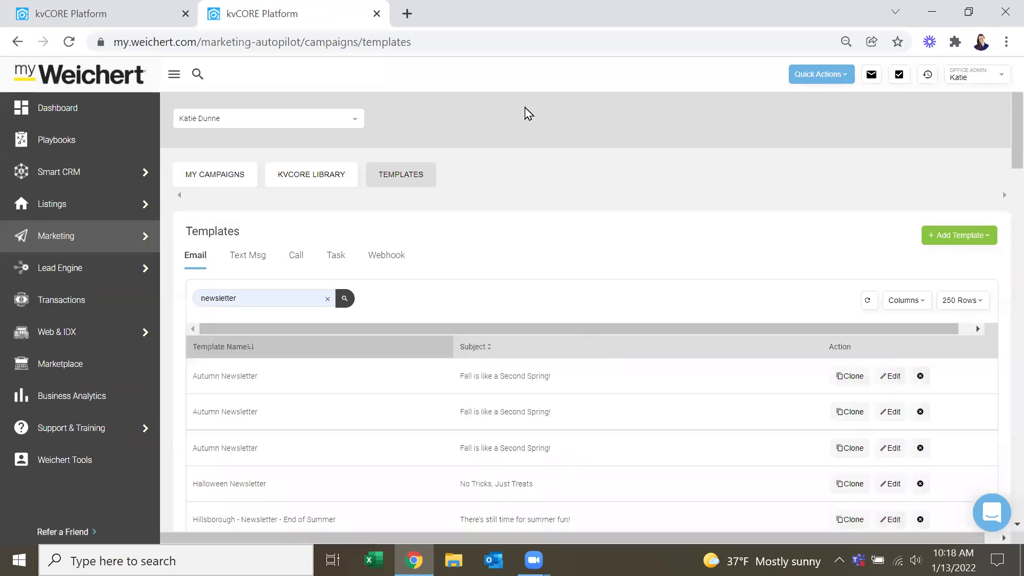
left_click(88, 14)
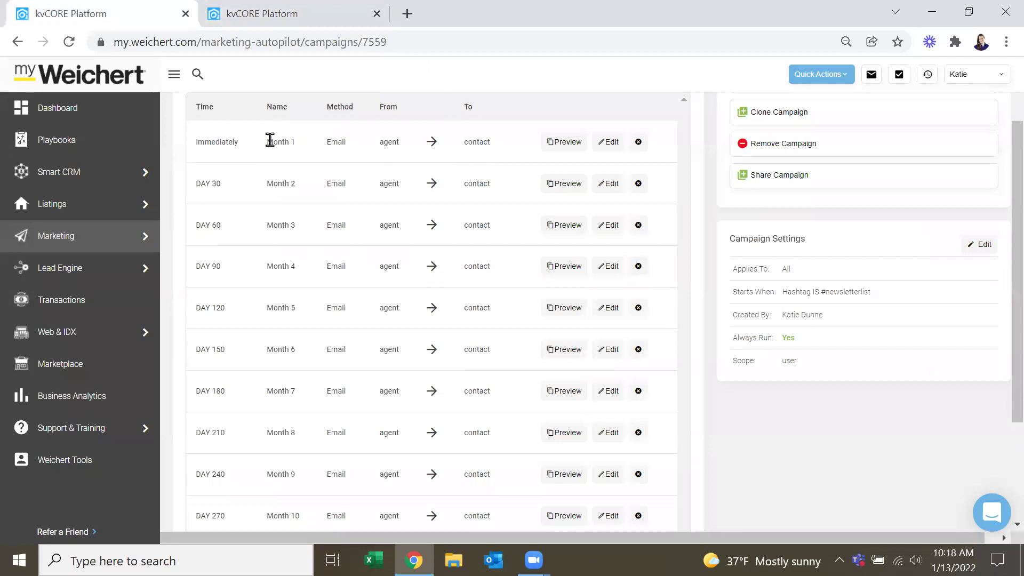